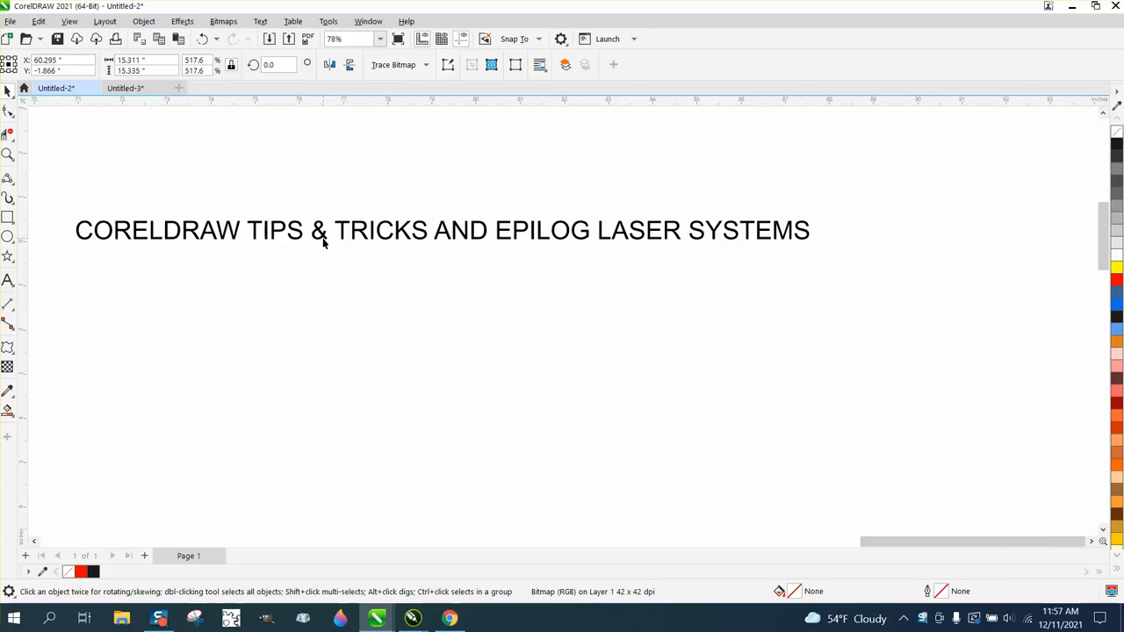
Mirror the "CORELDRAW TIPS & TRICKS AND EPILOG LASER SYSTEMS" text horizontally and add a perspective that tapers it toward the word SYSTEMS.
left_click(322, 237)
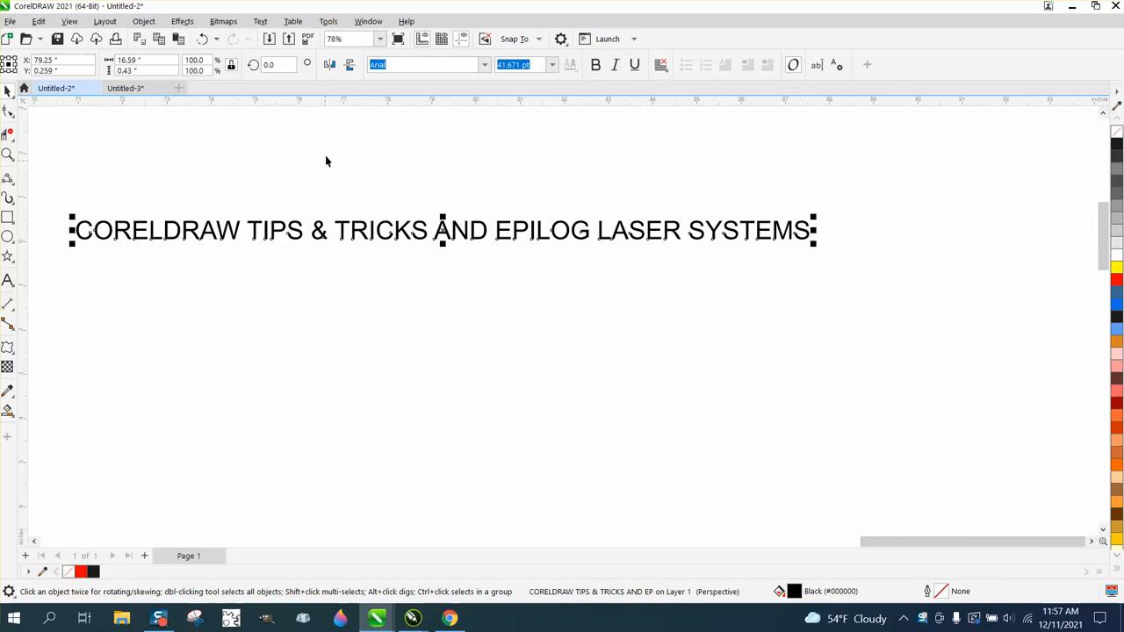
left_click(331, 71)
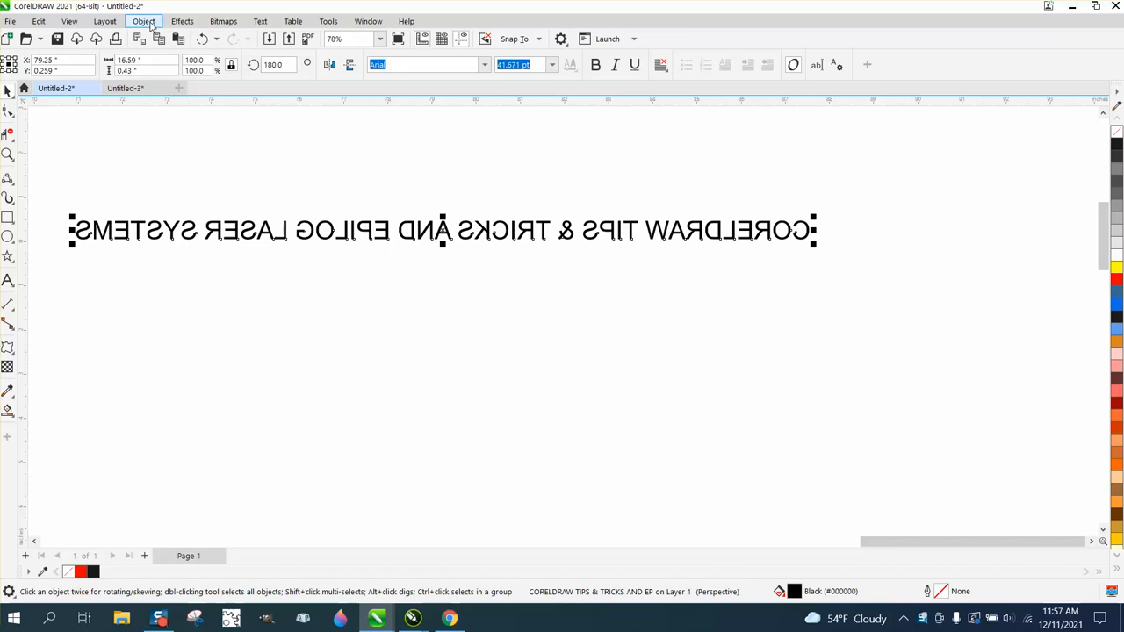
left_click(144, 21)
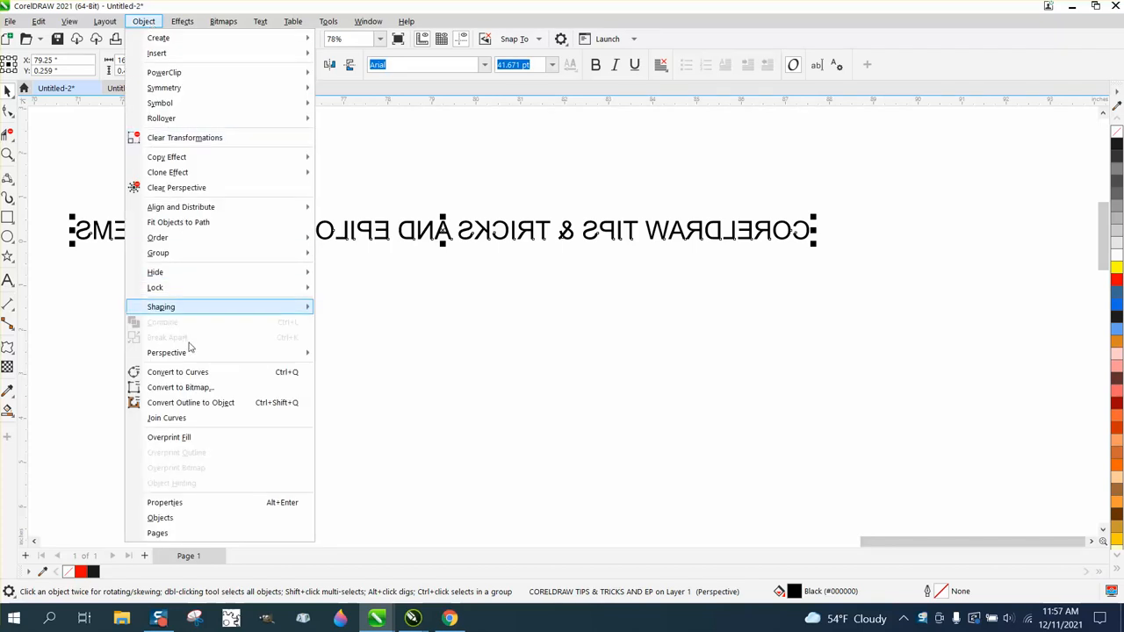
mouse_move(188, 352)
left_click(351, 355)
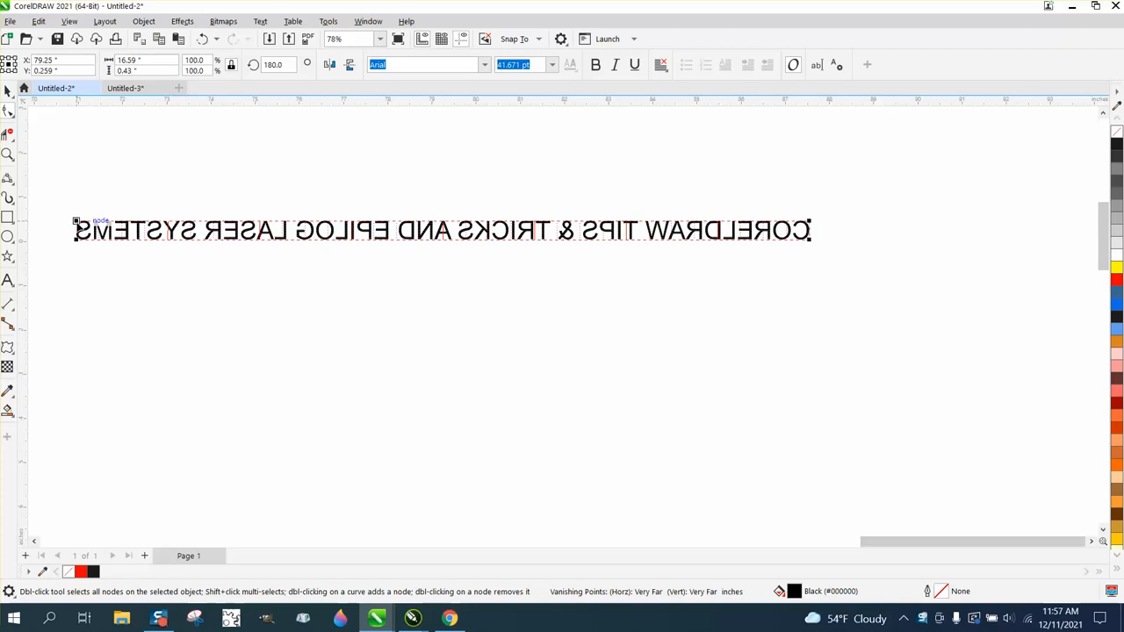
left_click_drag(75, 222, 102, 249)
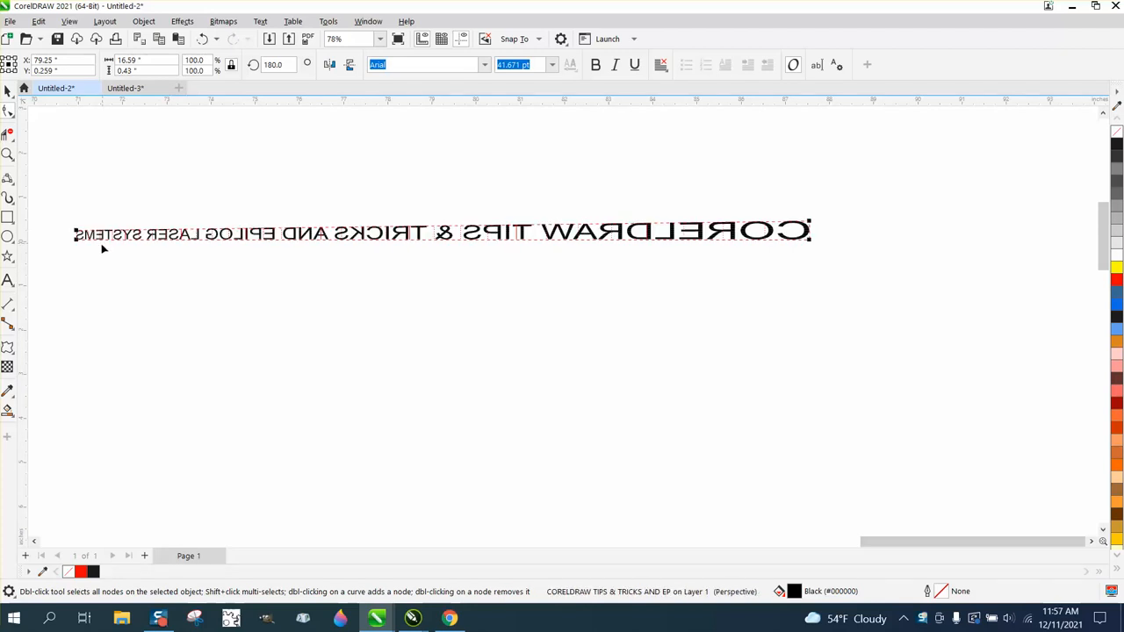
left_click(8, 91)
Draw a circle about 11.74 inches in diameter below the mirrored text.
scroll(334, 238, "down", 2)
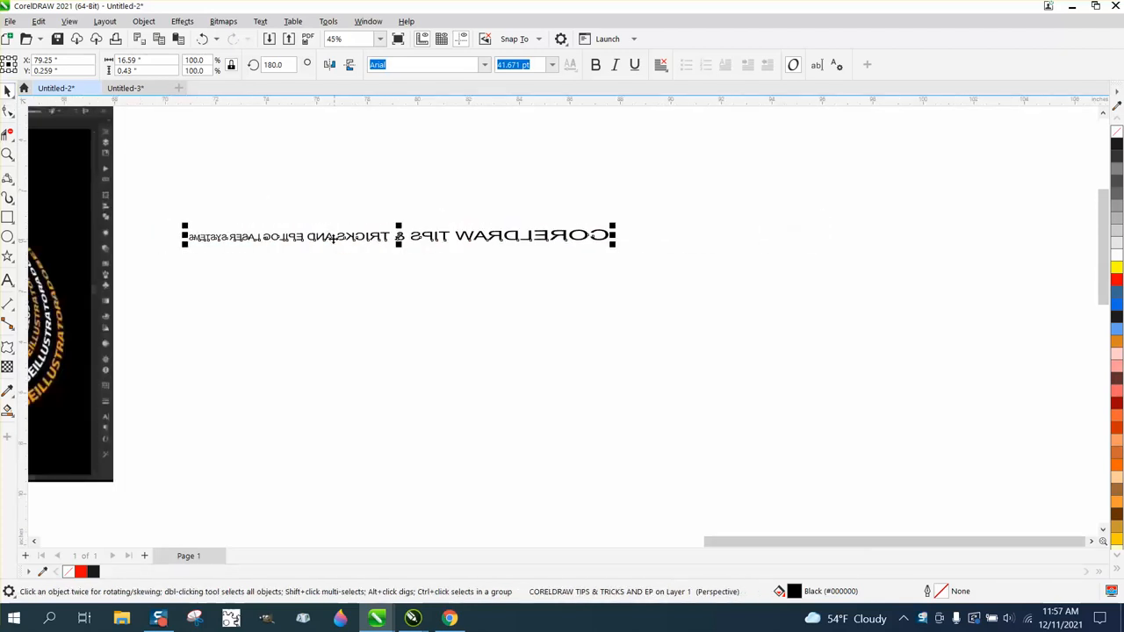
left_click(8, 237)
left_click_drag(825, 299, 525, 413)
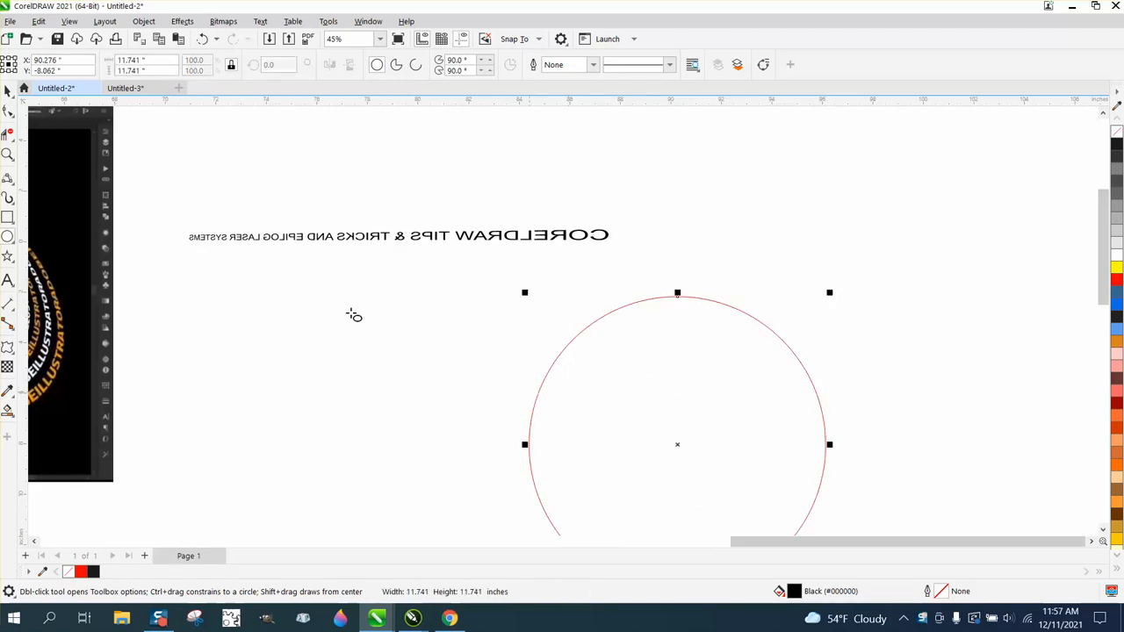
left_click(8, 91)
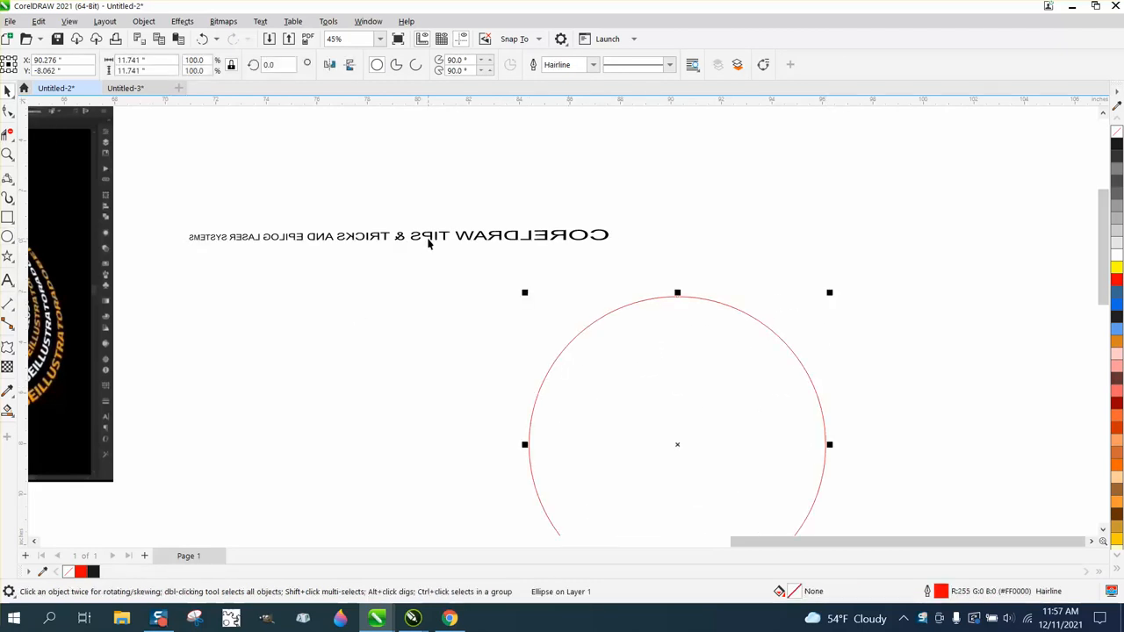
Move the tapered text above the circle and fit it to the circle's outer left side as a path.
left_click_drag(430, 242, 538, 239)
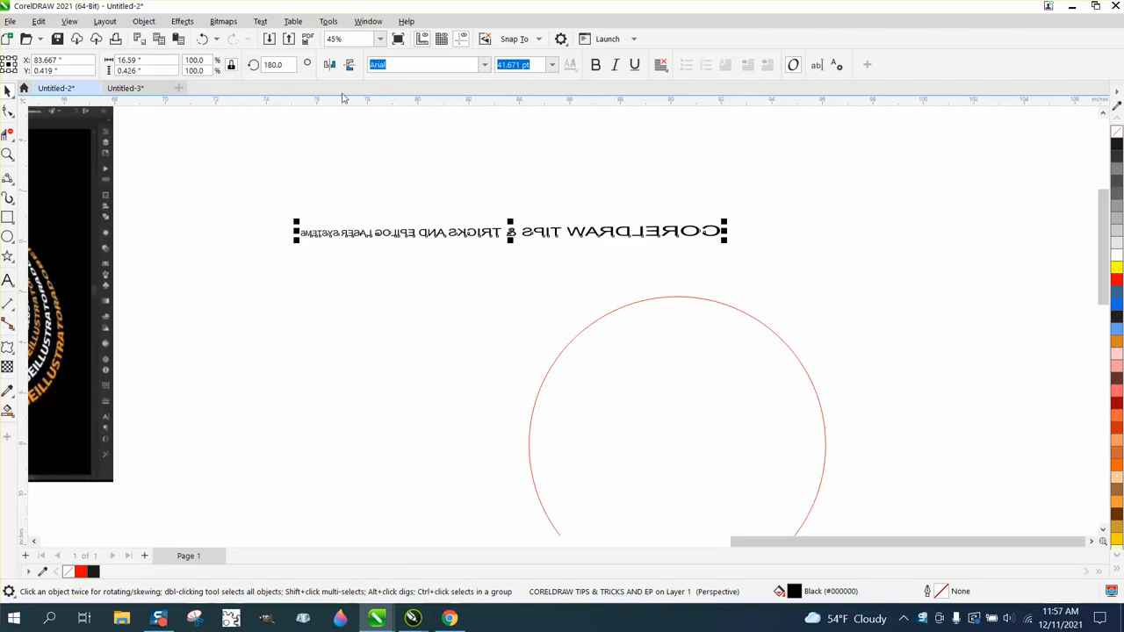
left_click(260, 21)
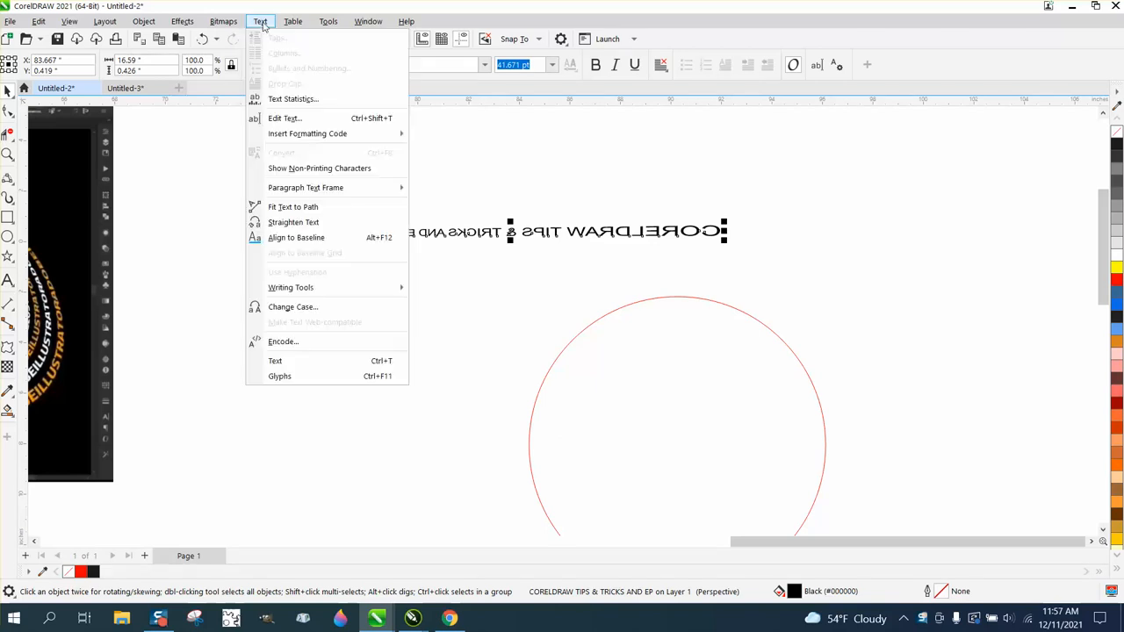
left_click(294, 207)
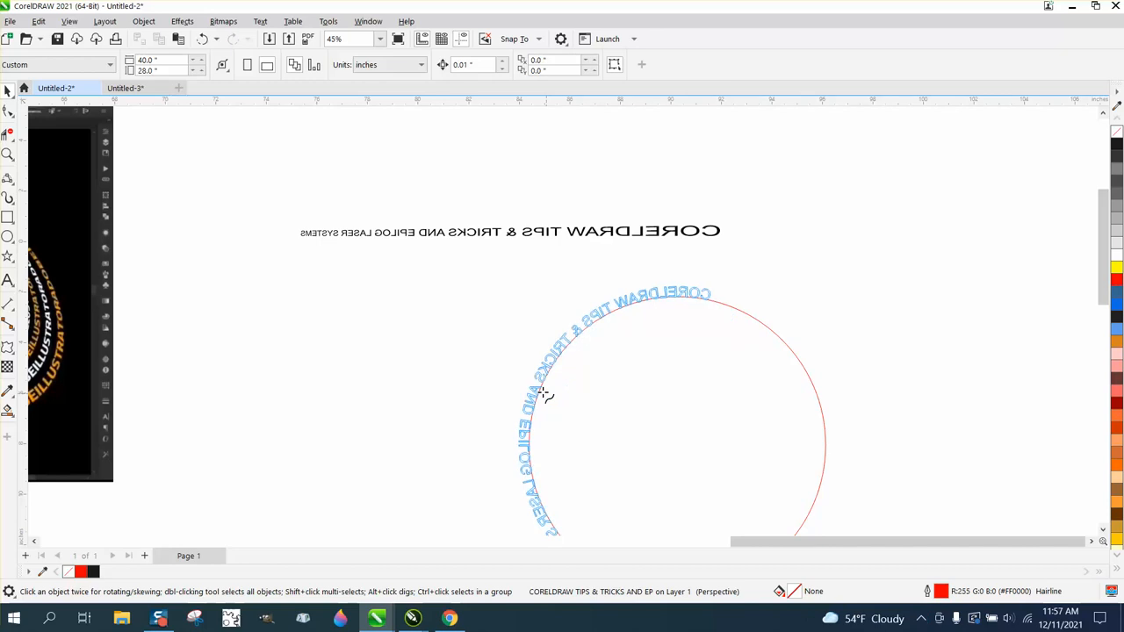
left_click(542, 398)
Move the fitted text together with its circle into the empty area away from the reference image.
scroll(519, 309, "down", 4)
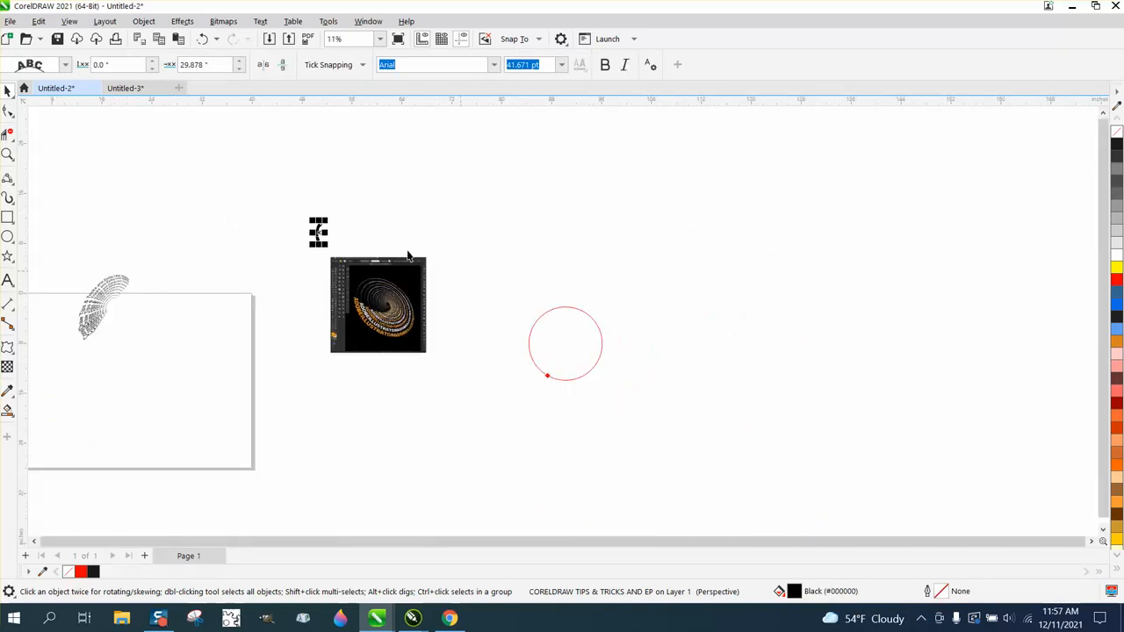
left_click_drag(297, 201, 329, 243)
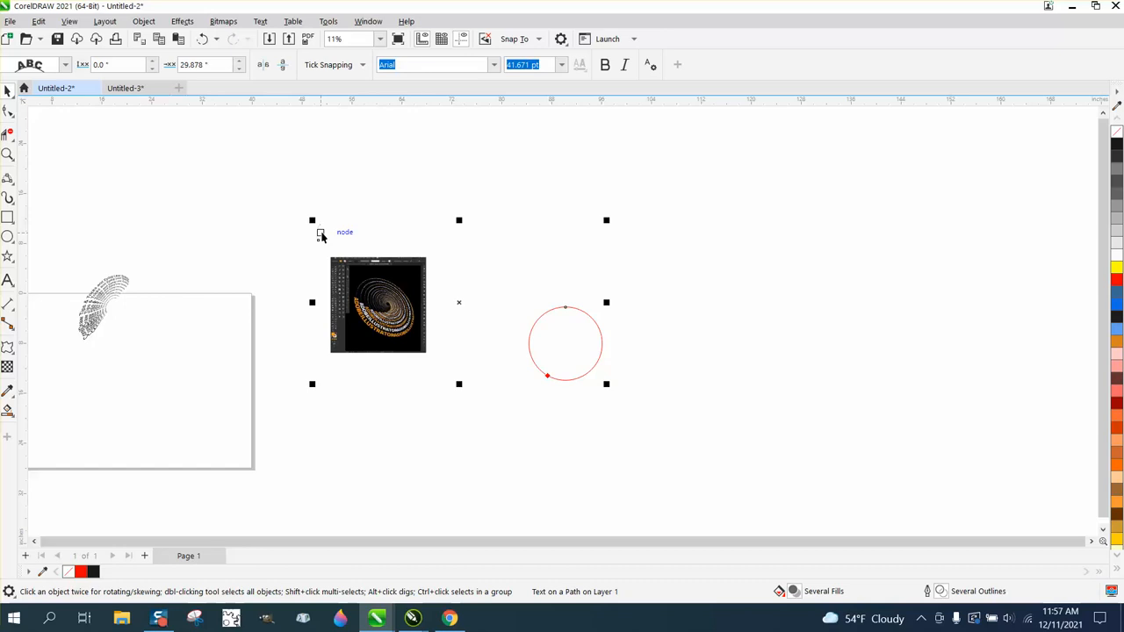
left_click(320, 233)
left_click(558, 358, "shift")
left_click_drag(463, 310, 720, 308)
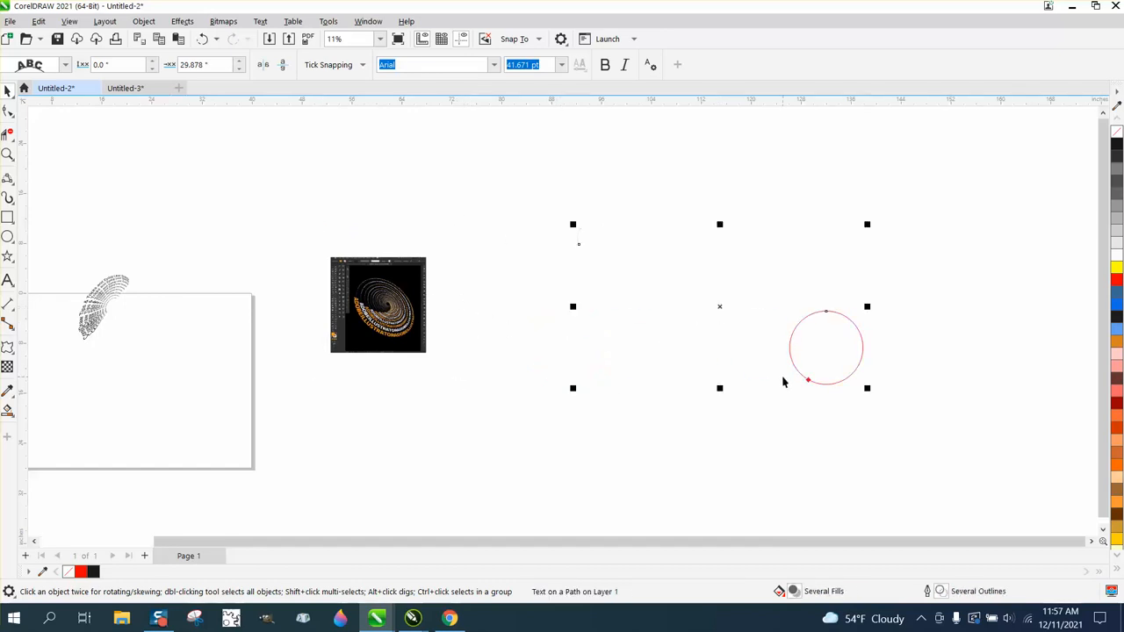
Break the fitted text apart from its circle path.
left_click_drag(540, 181, 938, 464)
left_click(143, 21)
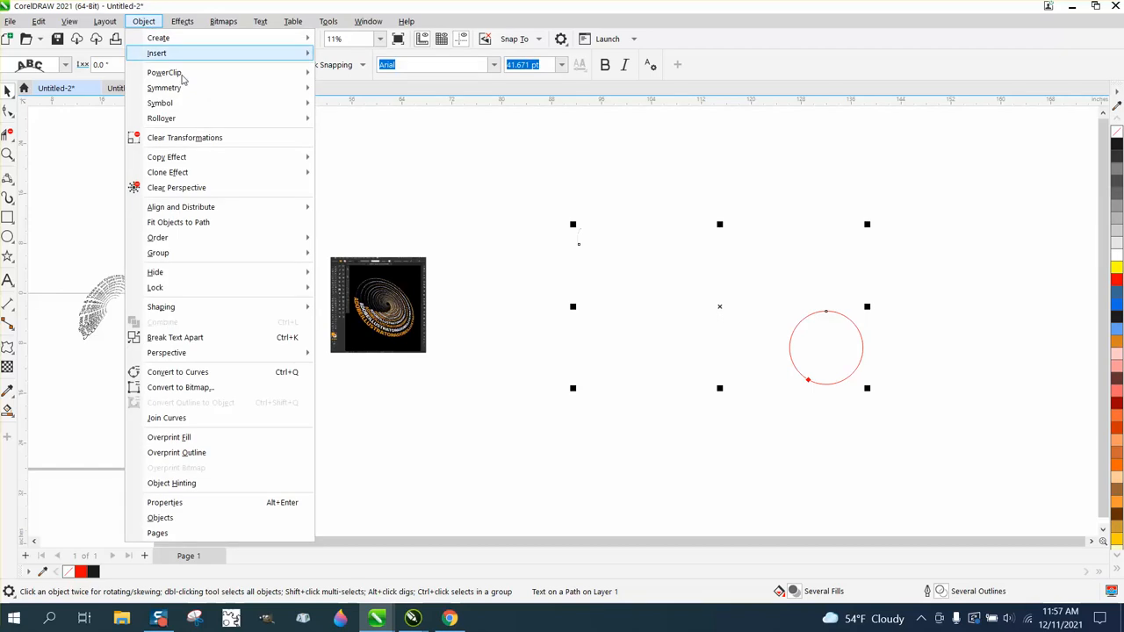
left_click(208, 335)
left_click(525, 220)
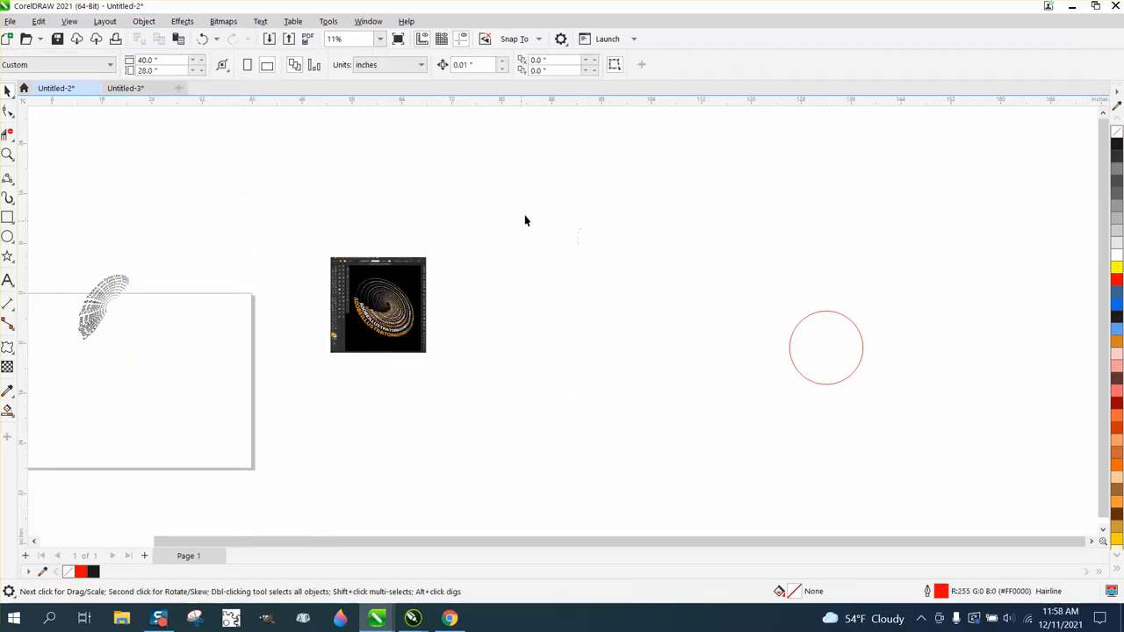
Duplicate the separated curved text, placing the copy slightly toward the inside of the arc.
left_click_drag(525, 216, 618, 272)
left_click(7, 156)
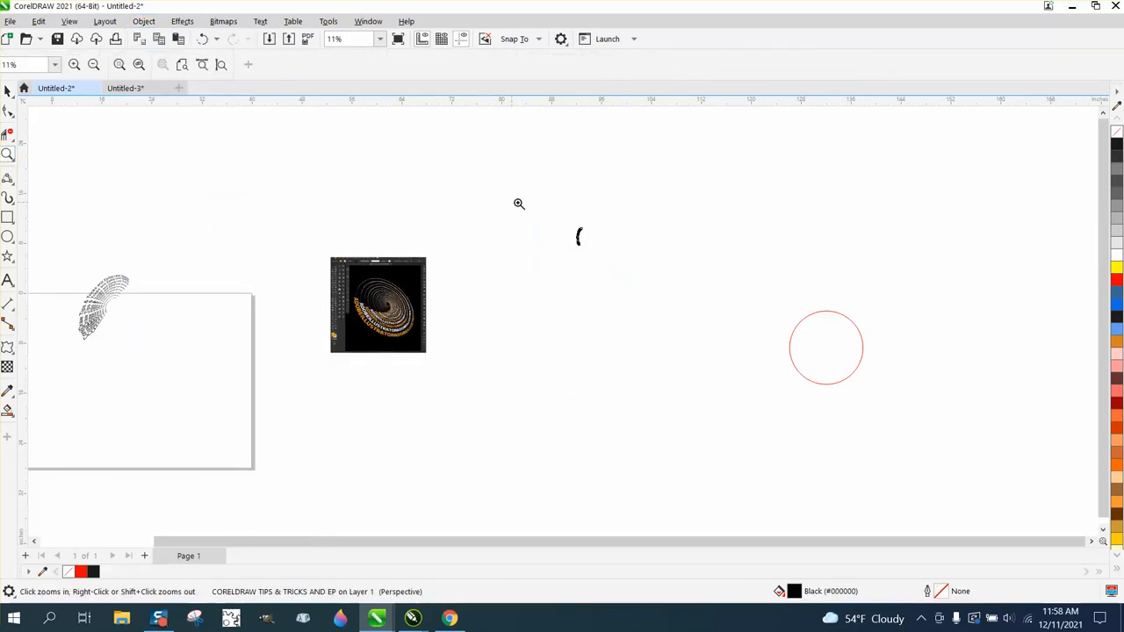
left_click_drag(677, 307, 677, 308)
left_click_drag(585, 324, 585, 323)
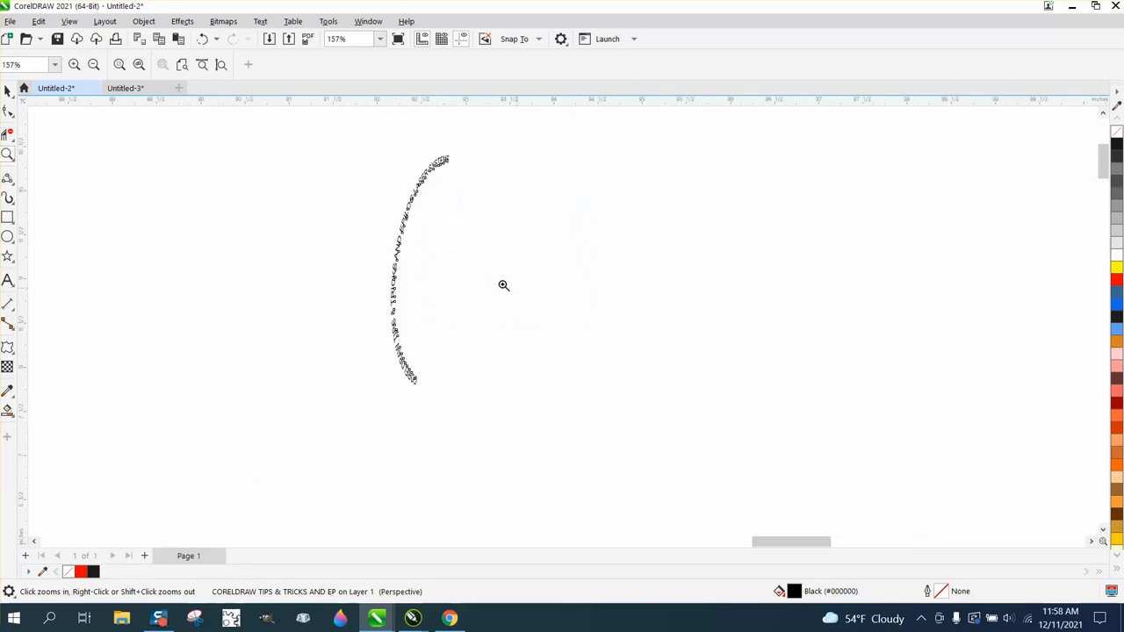
left_click_drag(613, 406, 614, 407)
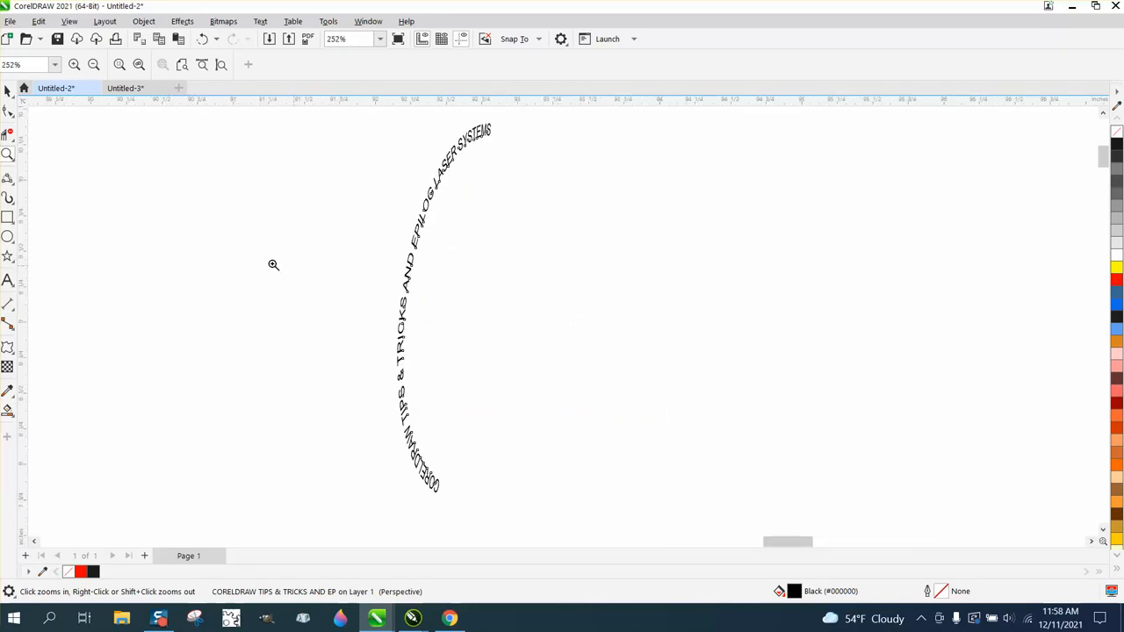
left_click(7, 90)
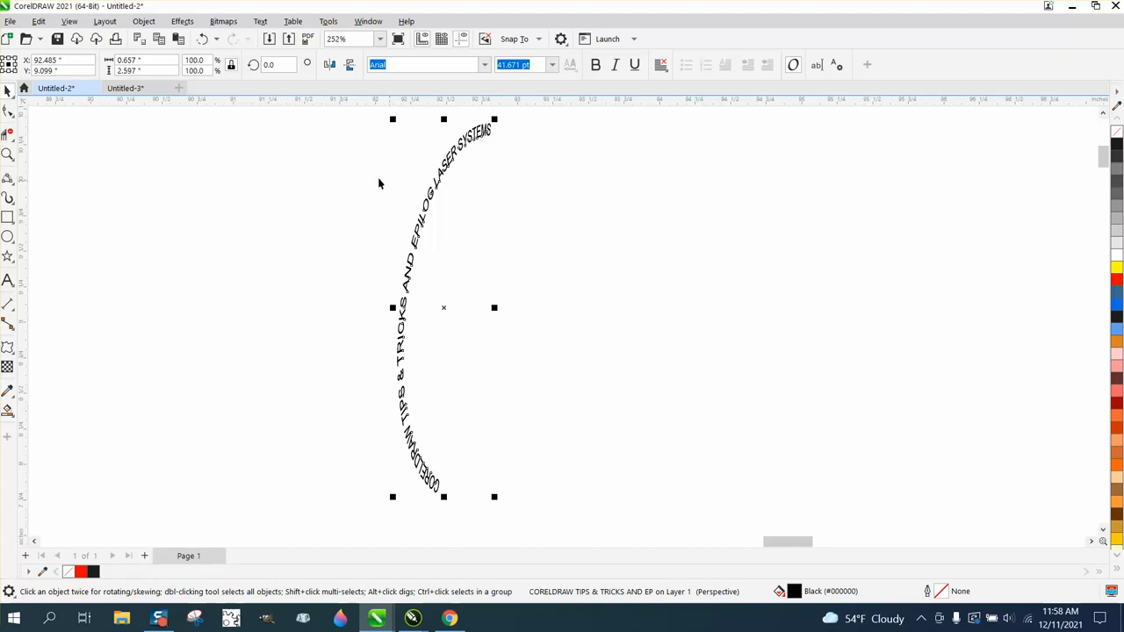
left_click_drag(444, 307, 454, 313)
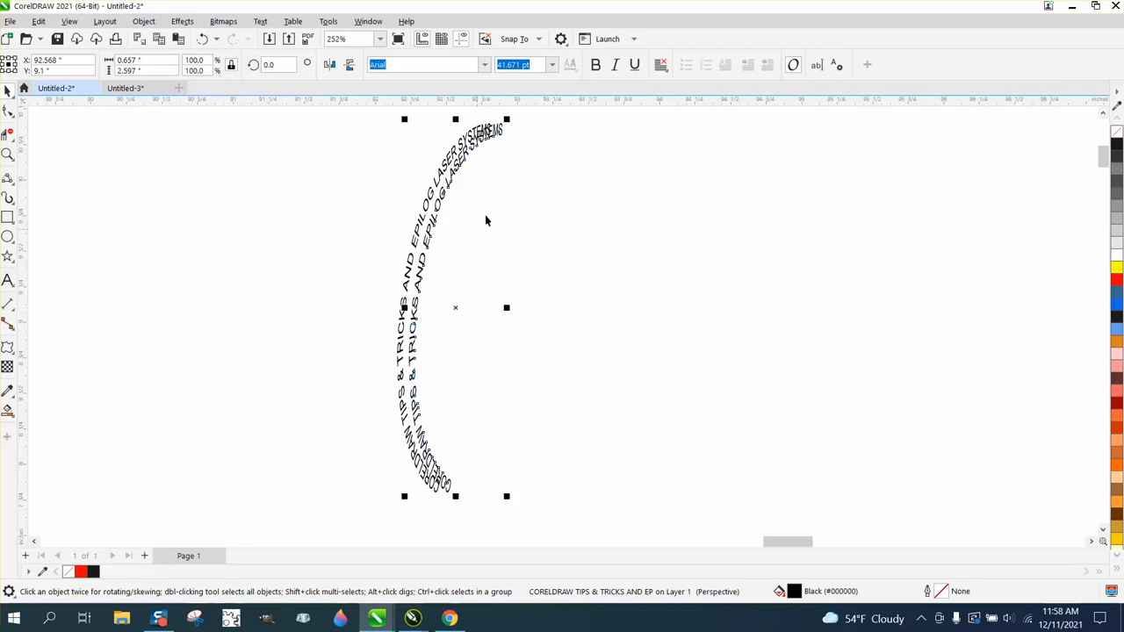
Scale the inner text copy down from both ends so it nests evenly inside the original arc.
left_click_drag(507, 115, 505, 127)
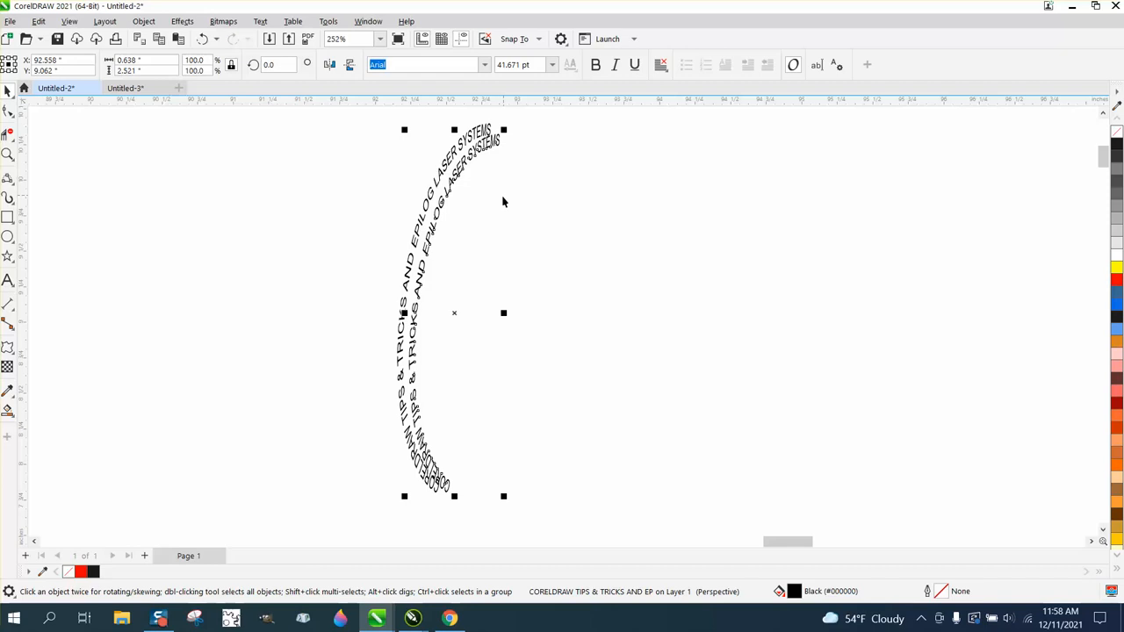
left_click_drag(502, 497, 503, 481)
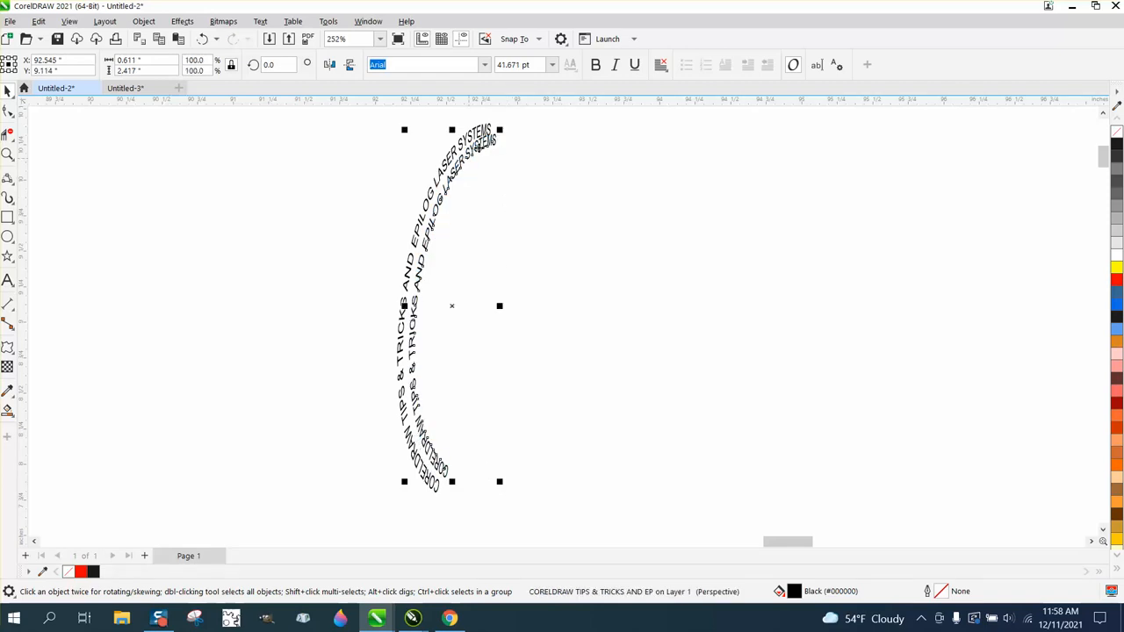
left_click_drag(499, 129, 510, 150)
Repeat the scaled duplication to add eight more progressively smaller text arcs toward the inside.
key("ctrl+r")
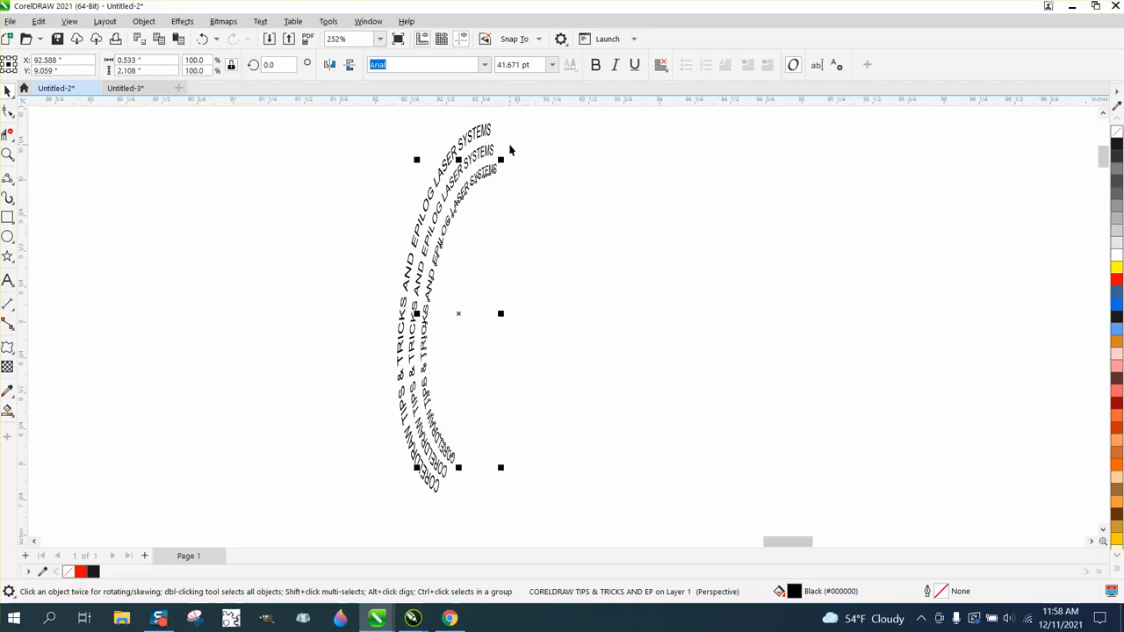
key("ctrl+r")
key("ctrl+r")
key("ctrl+r")
key("ctrl+r")
key("ctrl+r")
key("ctrl+r")
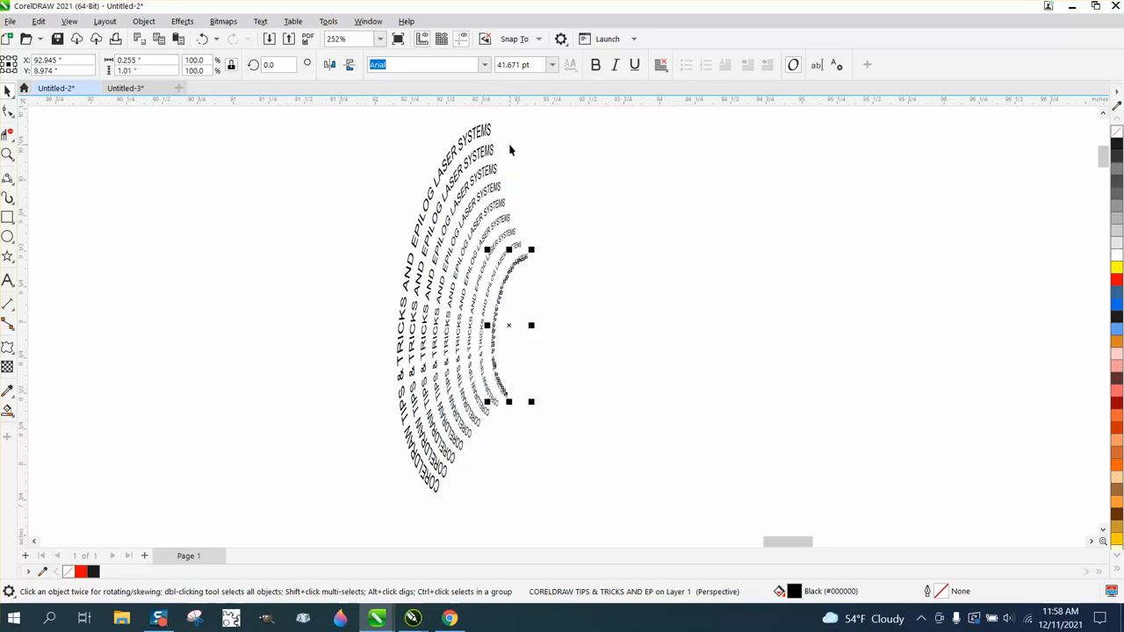
key("ctrl+r")
Enlarge all ten text arcs together to about 8.08 by 21.75 inches and move them closer to the reference image.
scroll(471, 202, "down", 6)
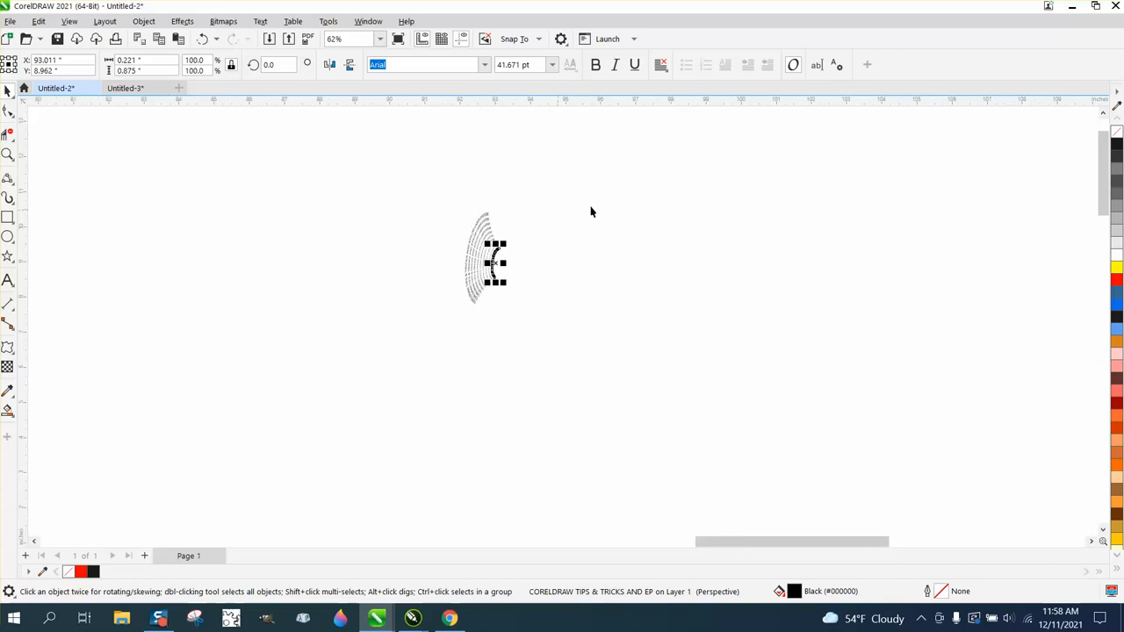
scroll(597, 224, "down", 4)
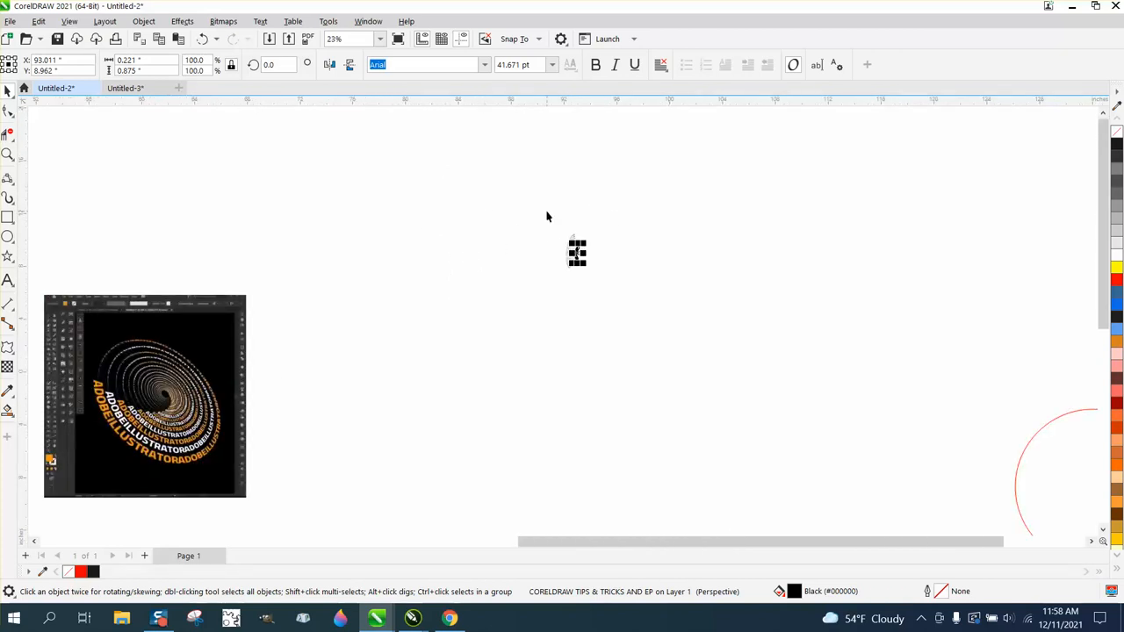
left_click_drag(556, 220, 896, 527)
left_click_drag(640, 389, 448, 277)
Examine the earlier nested text arcs on the page and compare them with the new set.
scroll(552, 319, "down", 4)
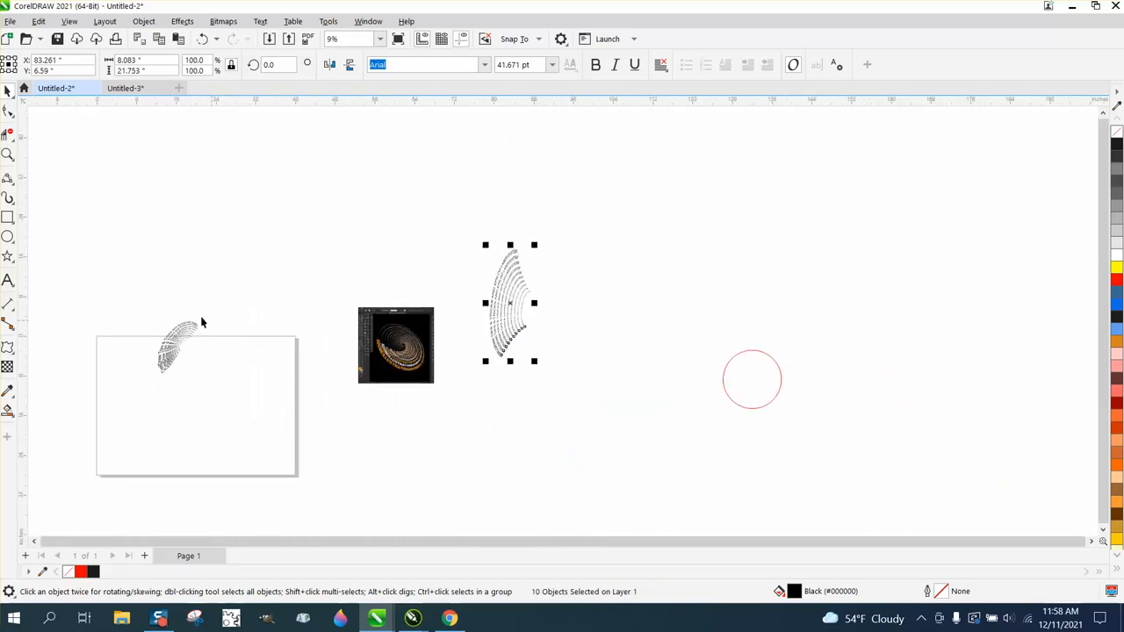
left_click_drag(132, 296, 263, 386)
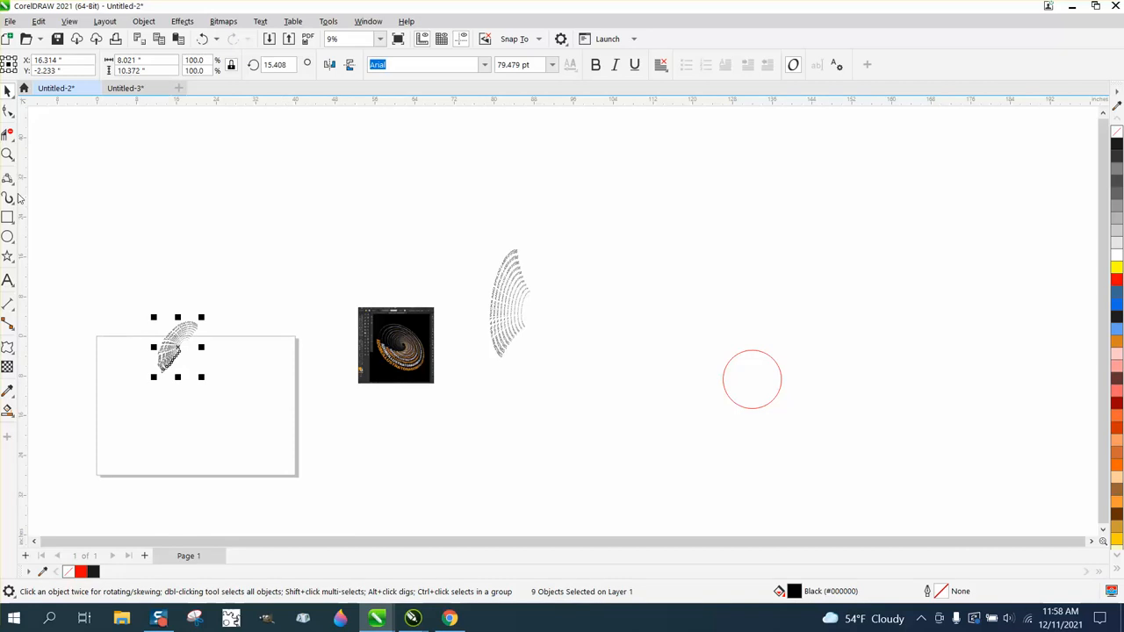
left_click(7, 155)
left_click_drag(111, 278, 238, 384)
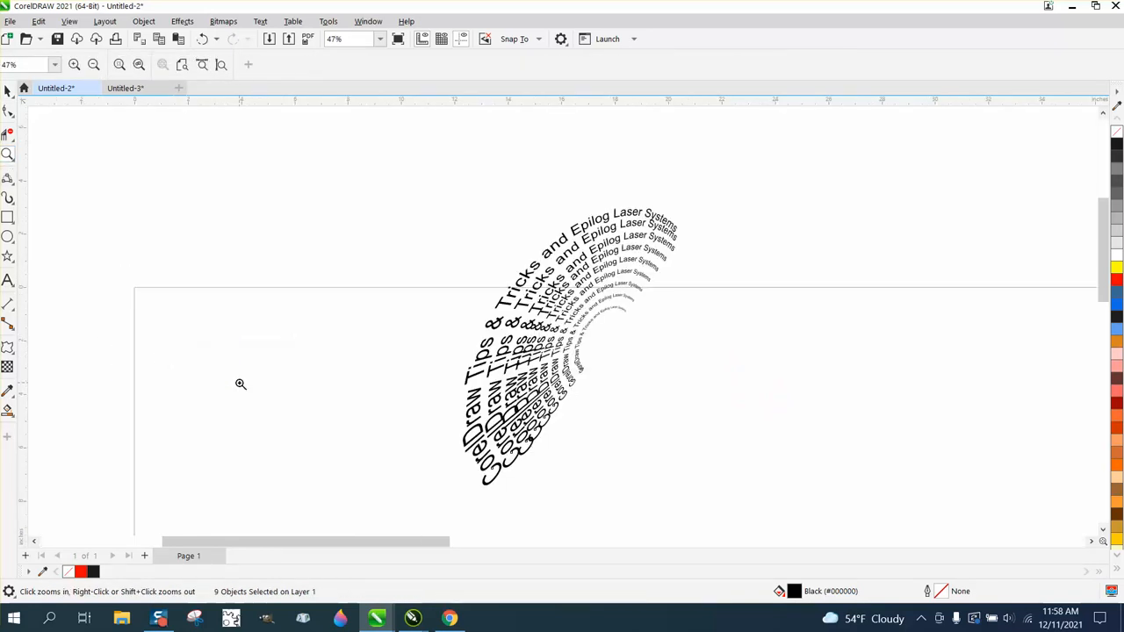
scroll(239, 384, "down", 5)
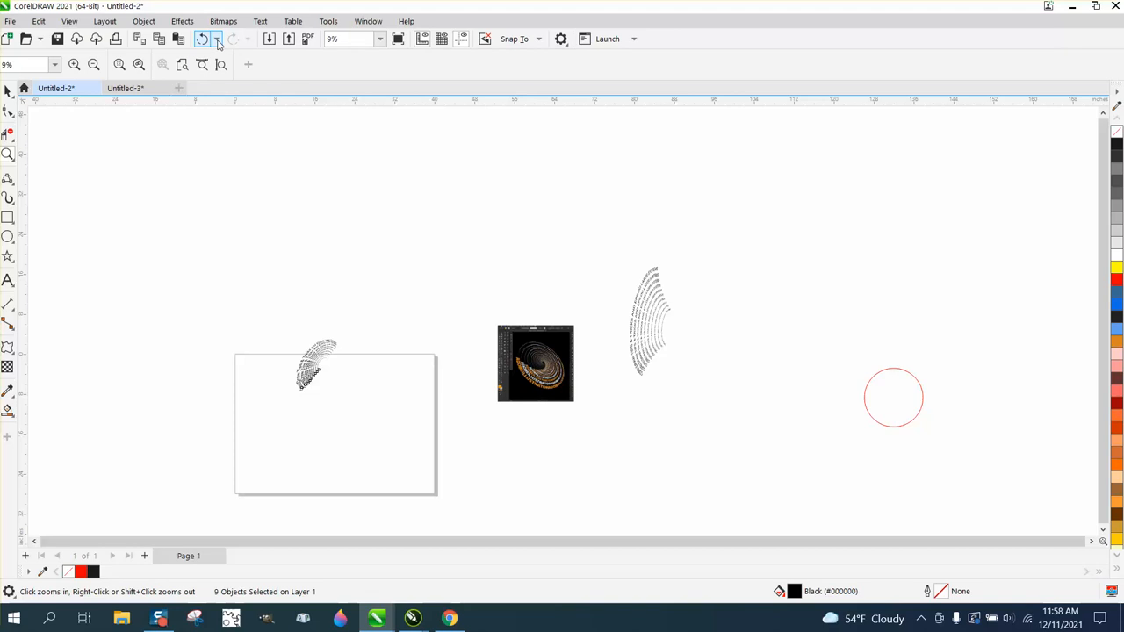
Use the undo history to revert the nested arcs back through the Fit Text To Curve operation.
left_click(217, 39)
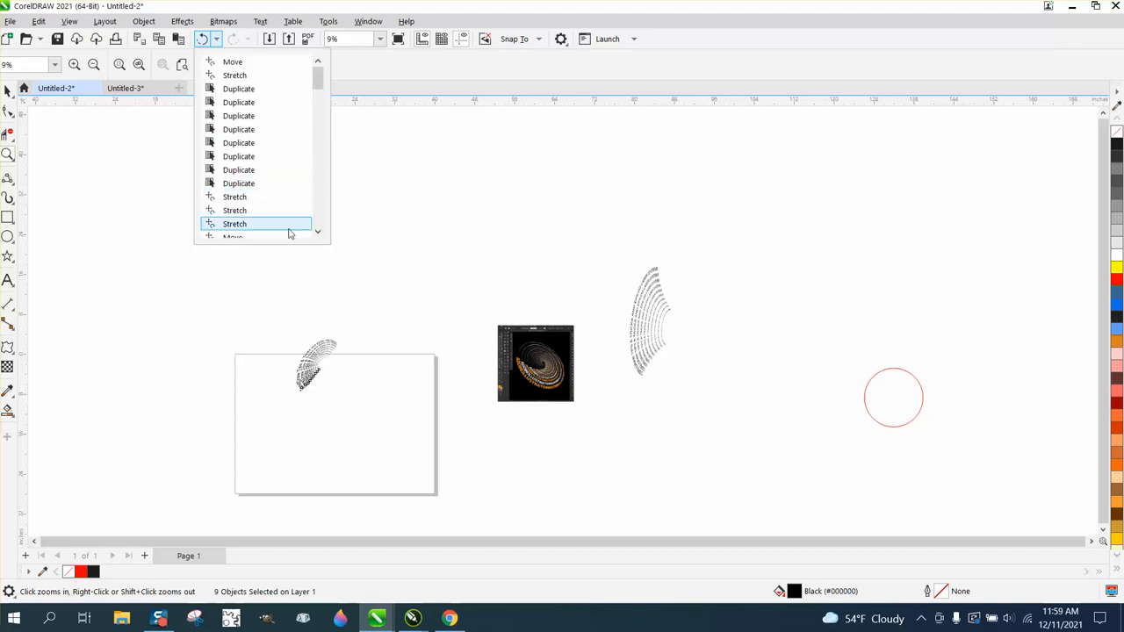
left_click(318, 233)
left_click(318, 233)
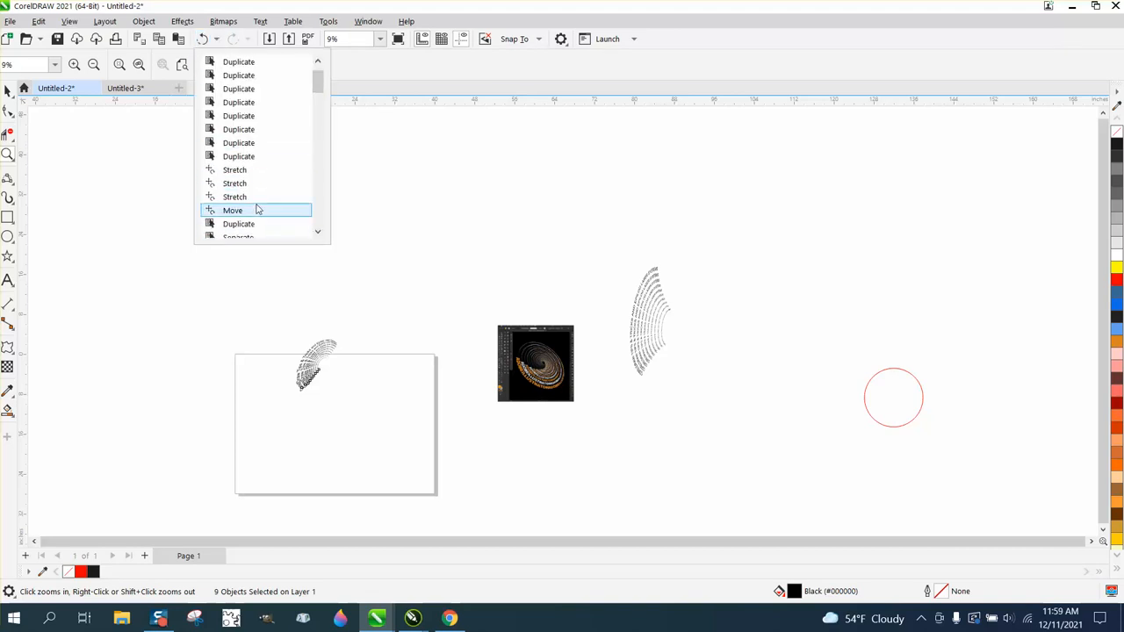
left_click(318, 233)
left_click(318, 232)
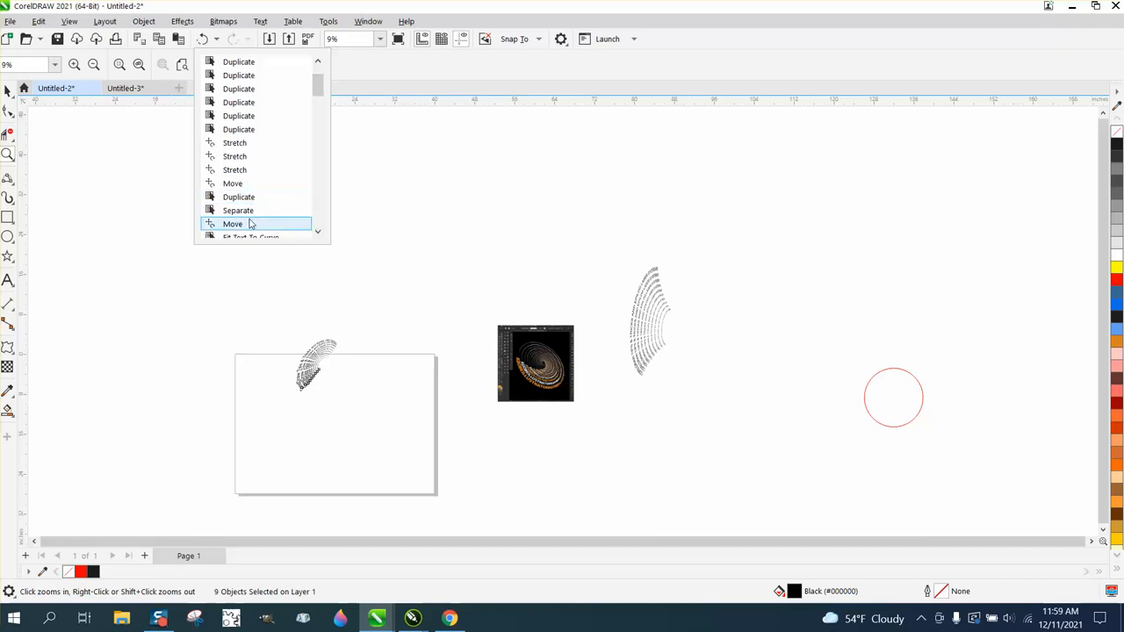
scroll(309, 235, "down", 3)
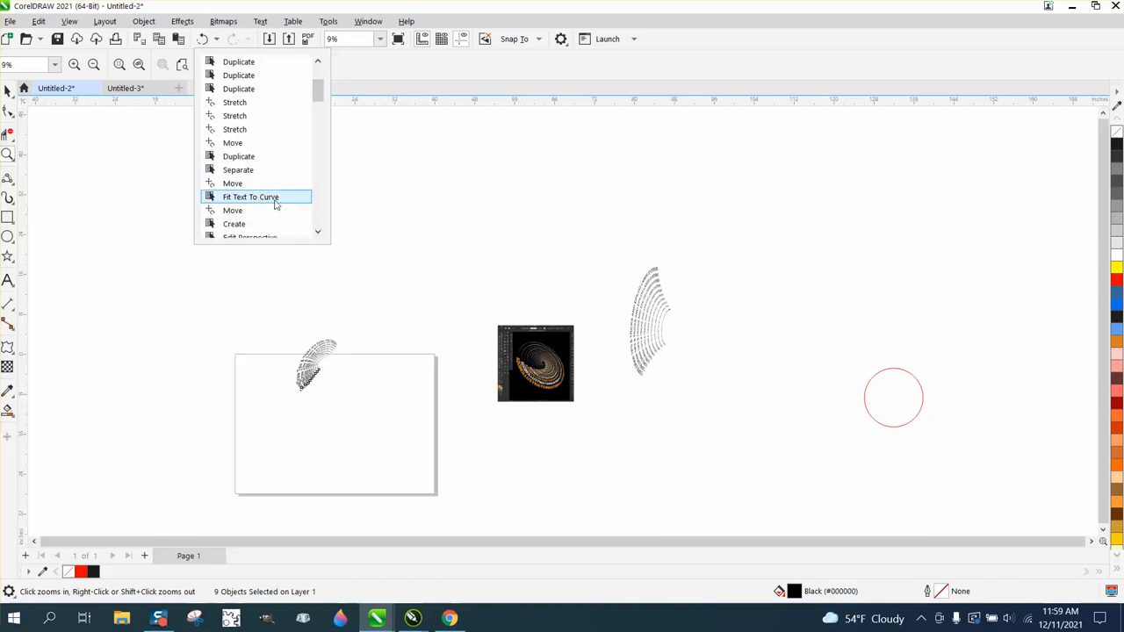
left_click(279, 198)
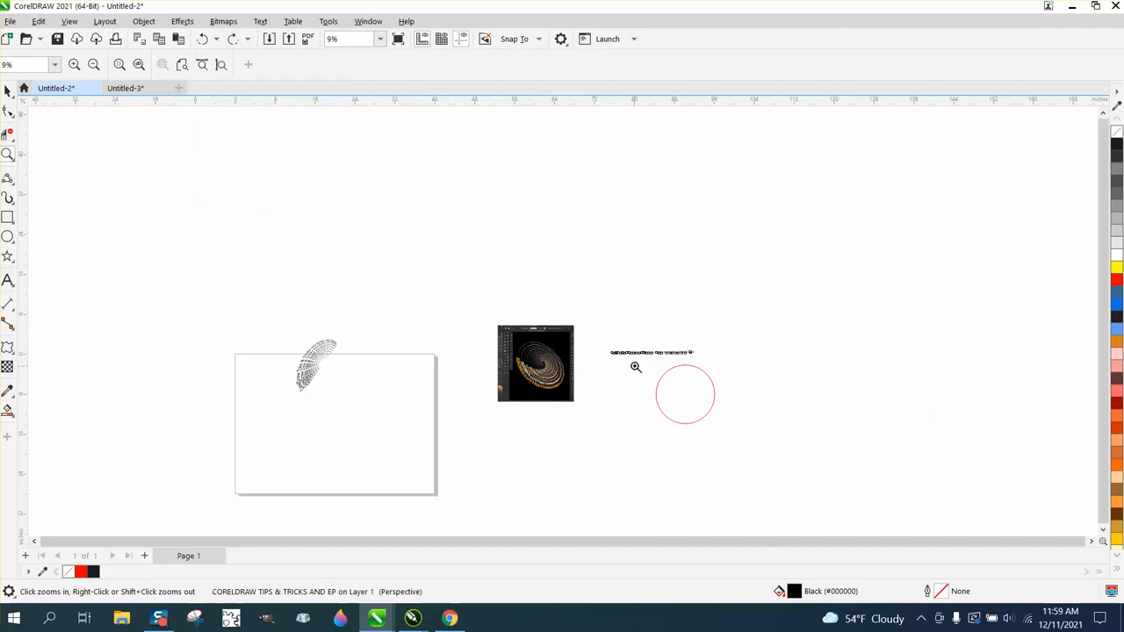
Shrink the red circle to about 6.93 inches in diameter and move it up beneath the large end of the mirrored text.
left_click_drag(606, 328, 783, 470)
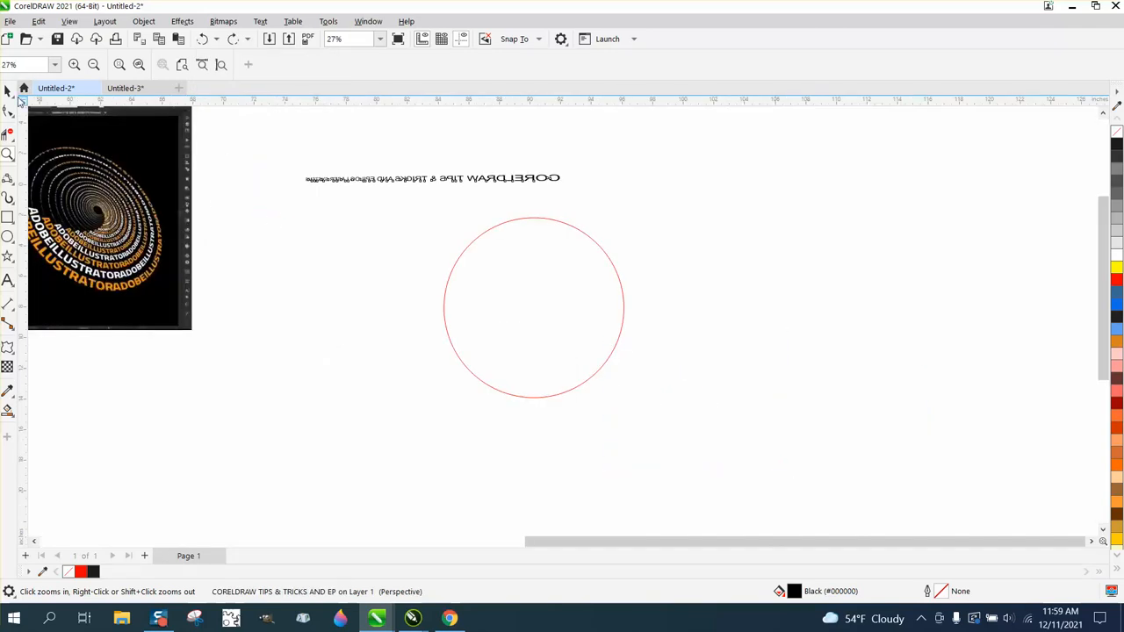
left_click(8, 91)
left_click(591, 242)
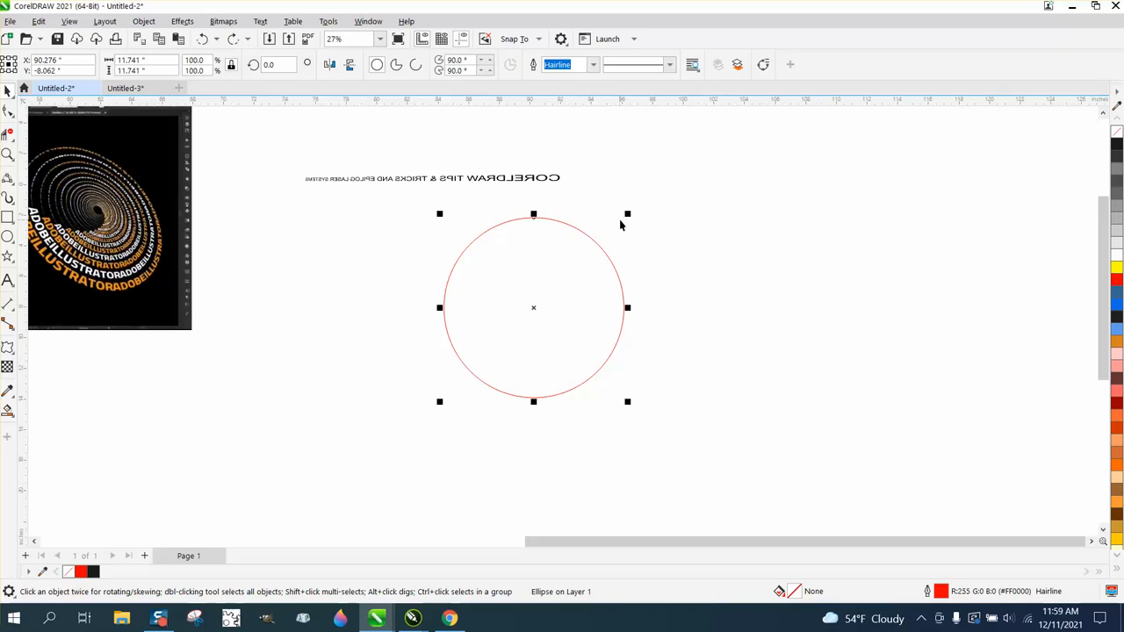
left_click_drag(628, 215, 554, 288)
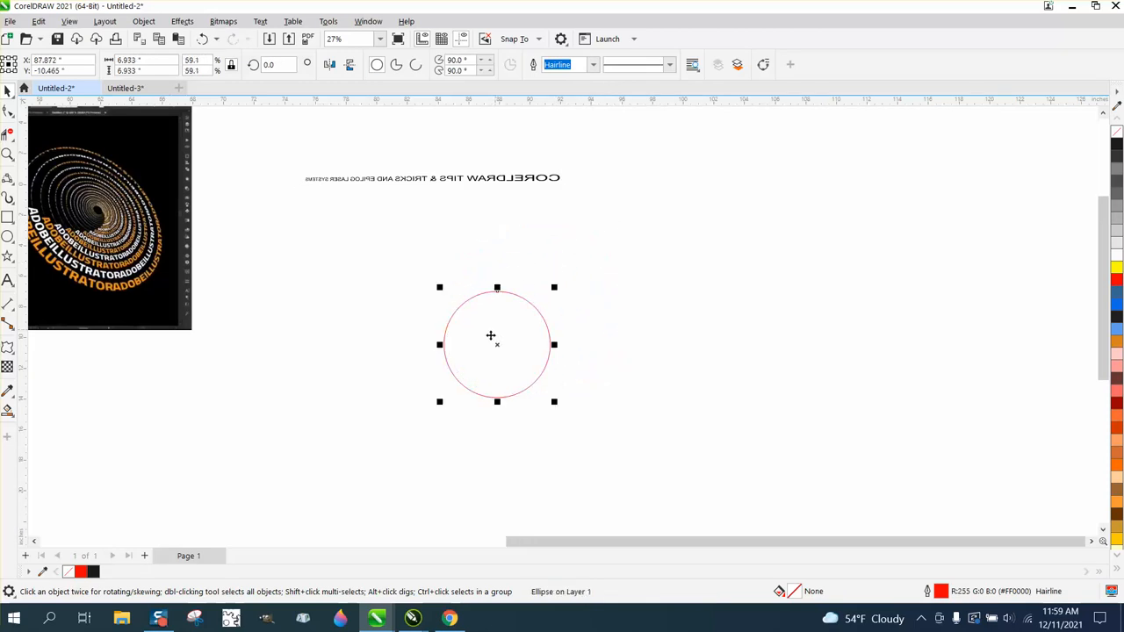
left_click_drag(499, 344, 547, 273)
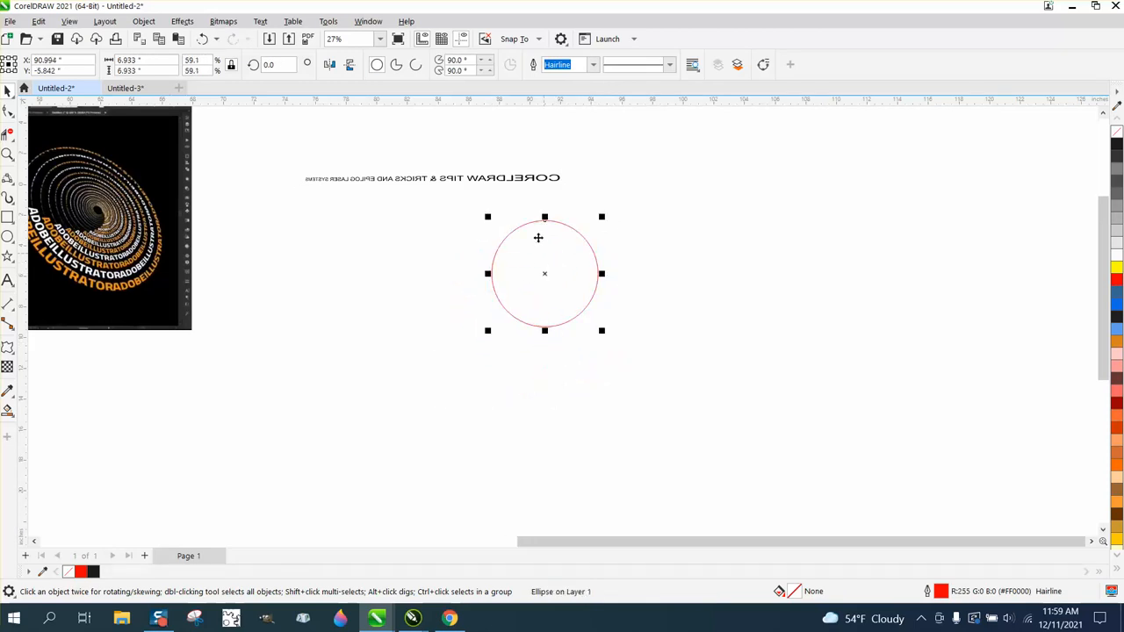
Fit the mirrored perspective text to the path of the smaller red circle.
left_click(532, 180)
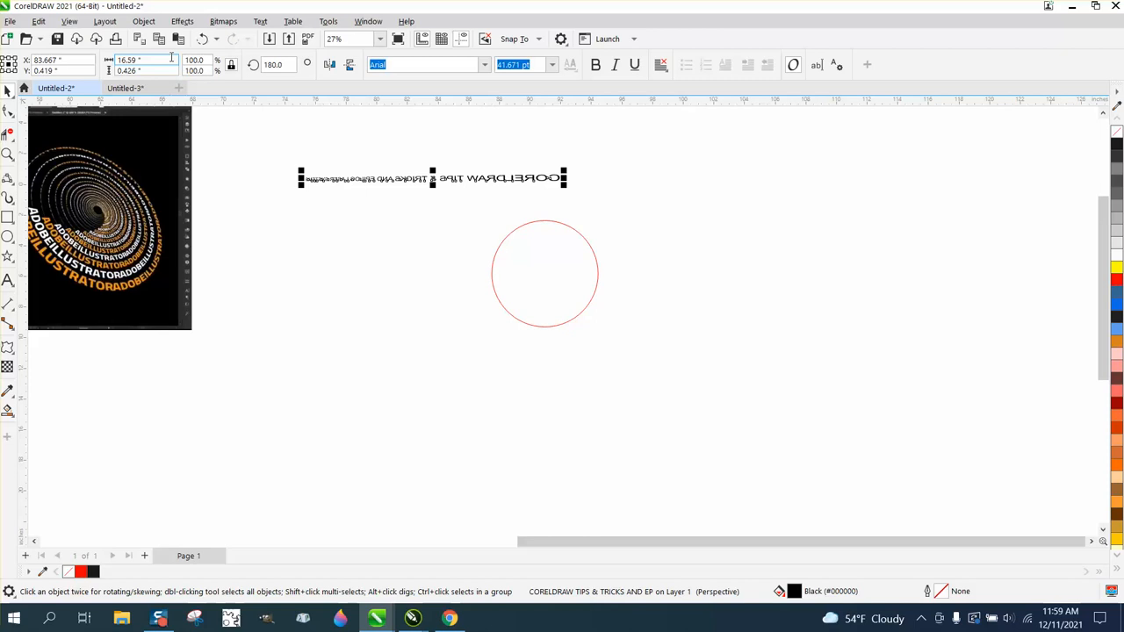
left_click(259, 23)
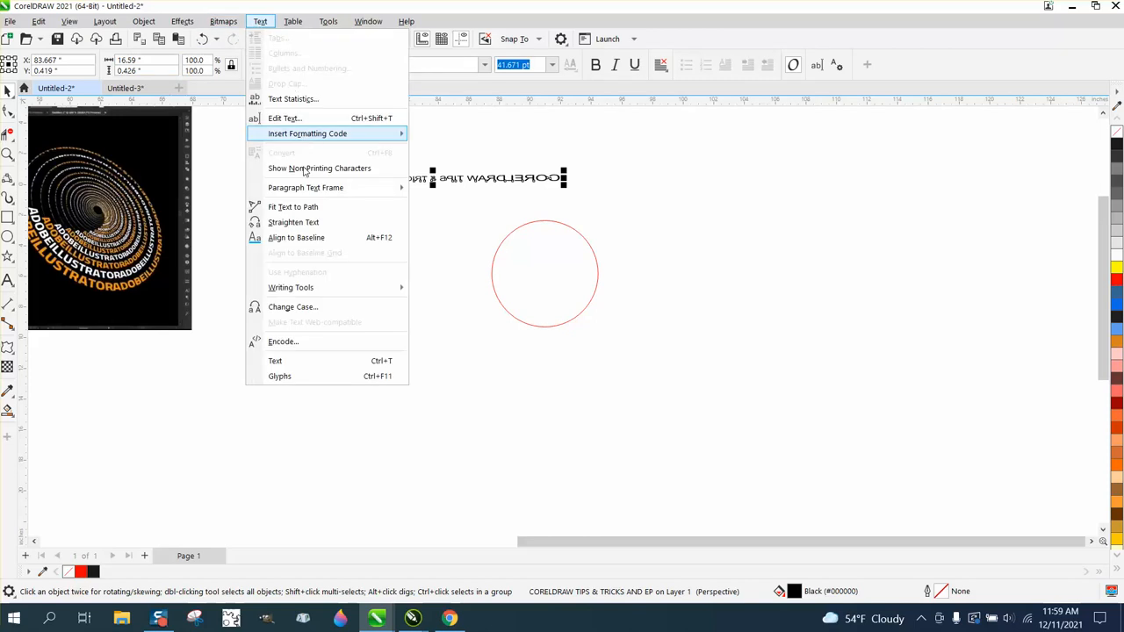
left_click(311, 208)
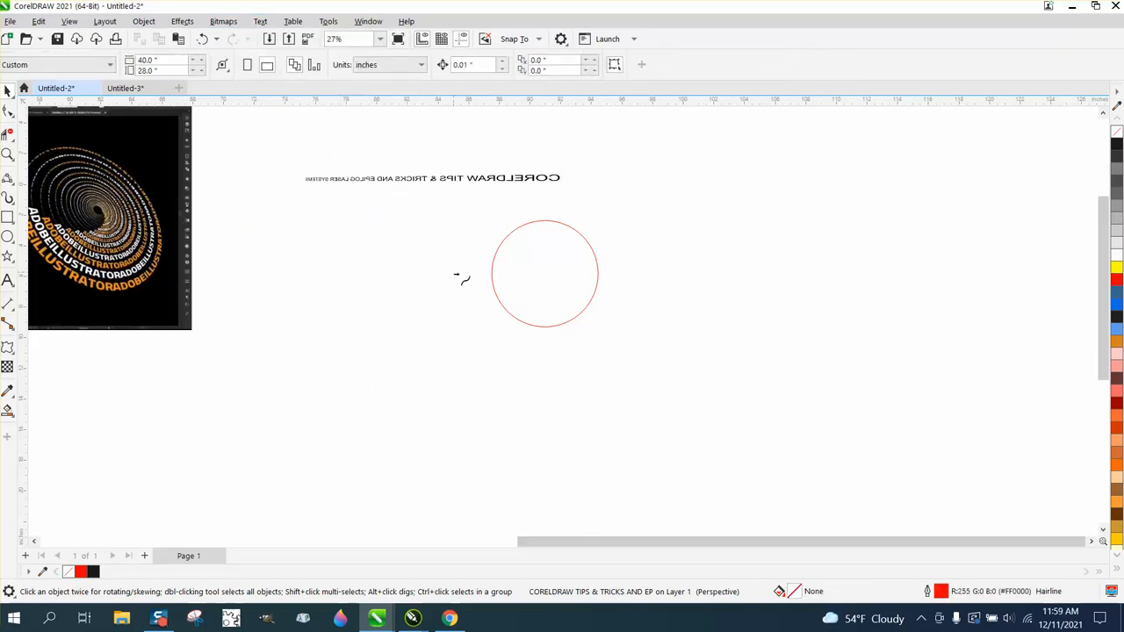
left_click(509, 309)
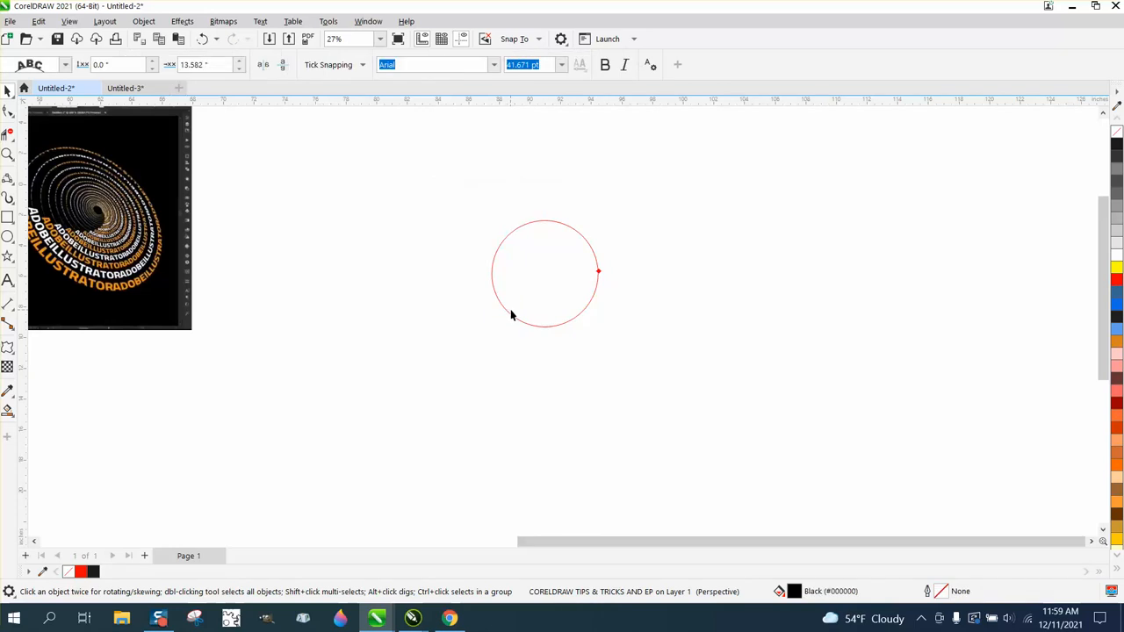
Break the fitted text apart from the red circle and move the small curved text to just above the page.
scroll(527, 321, "down", 3)
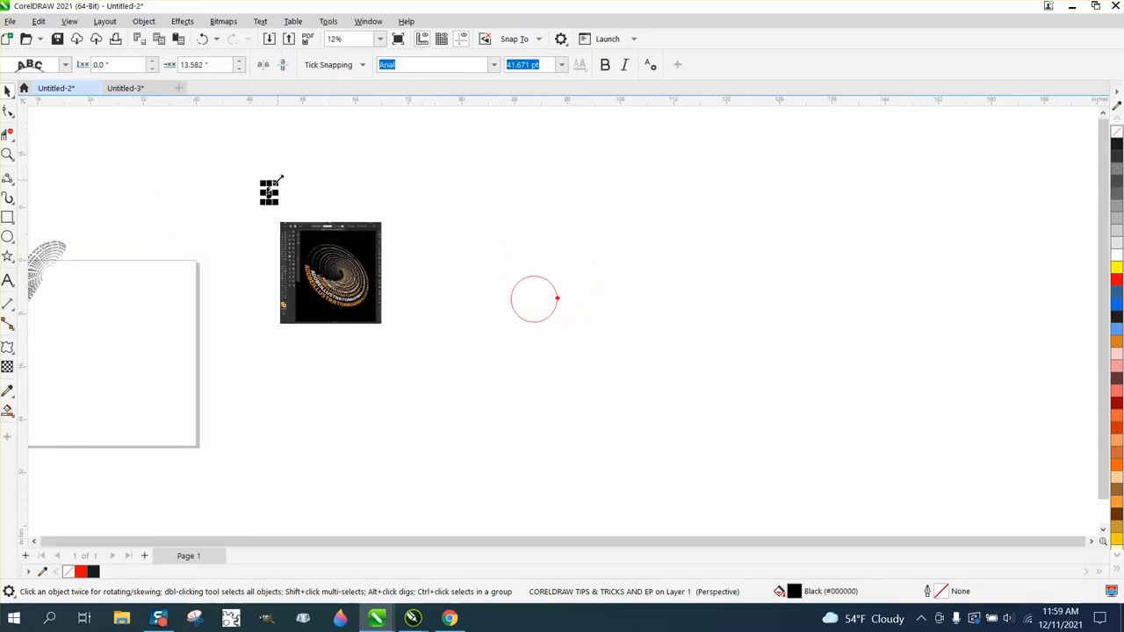
left_click(7, 154)
left_click_drag(258, 174, 308, 217)
left_click(7, 91)
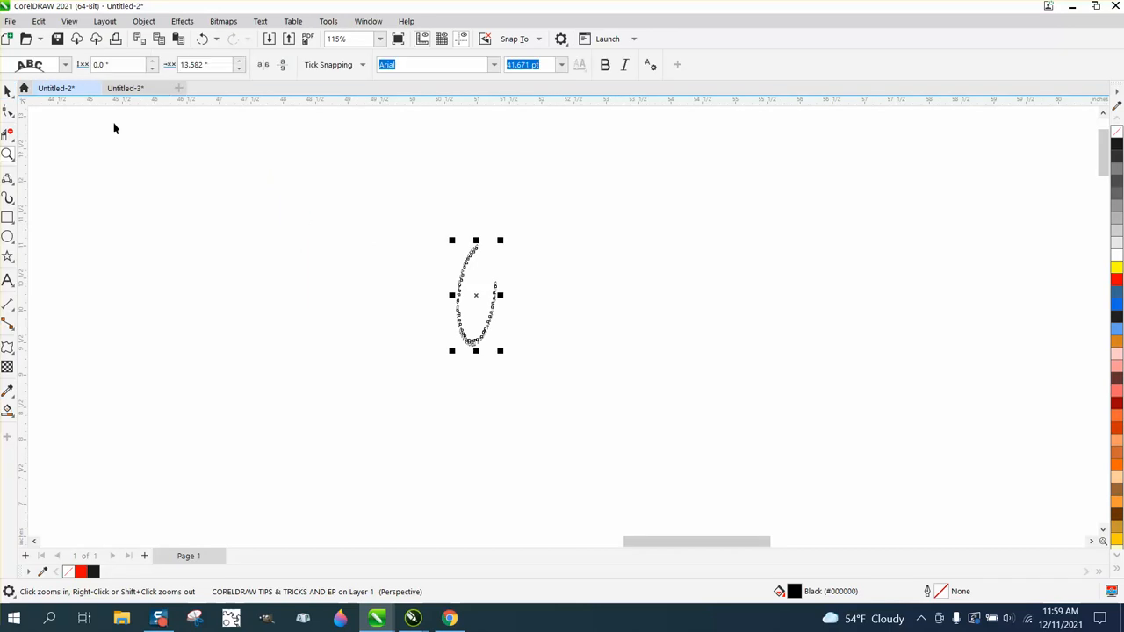
scroll(412, 180, "down", 4)
scroll(437, 198, "down", 2)
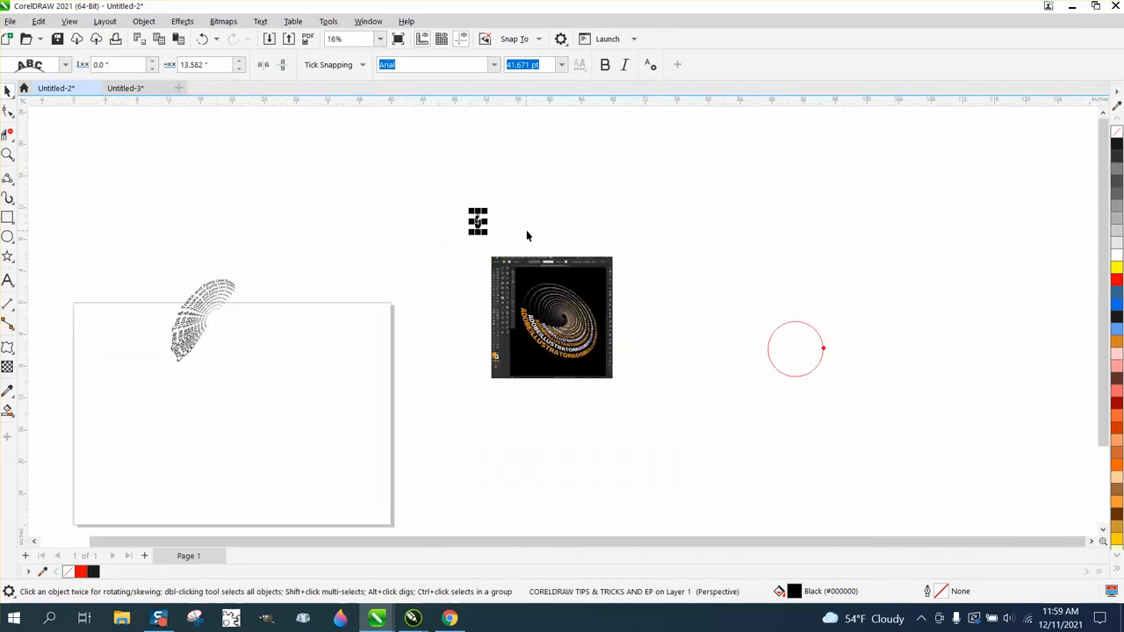
left_click(774, 363)
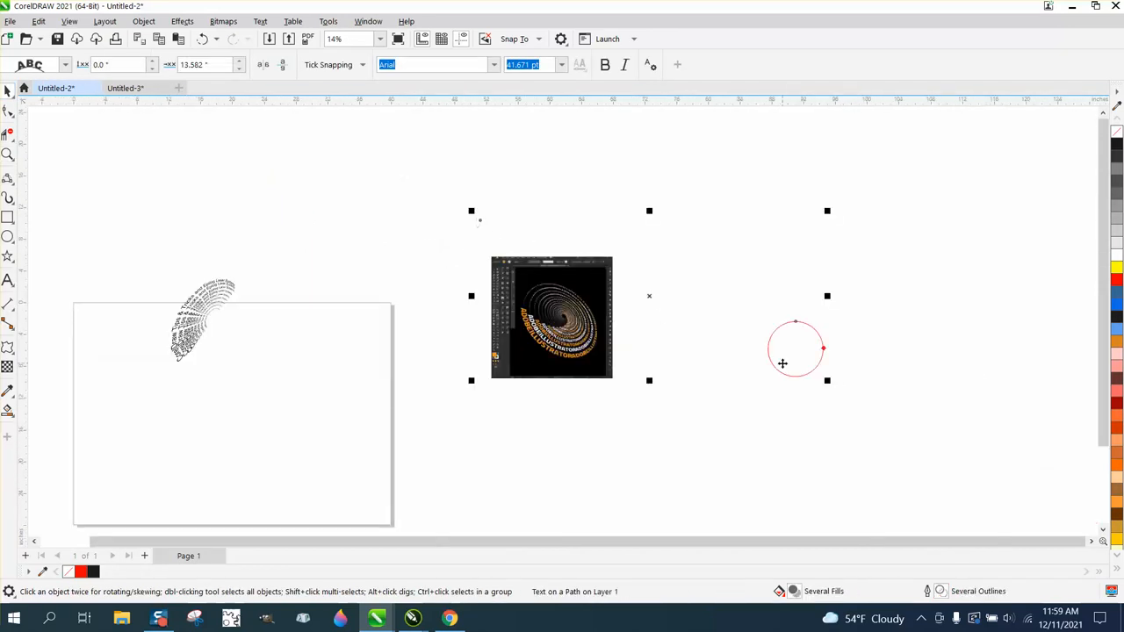
left_click(144, 21)
left_click(200, 337)
left_click(439, 211)
left_click_drag(451, 205, 514, 258)
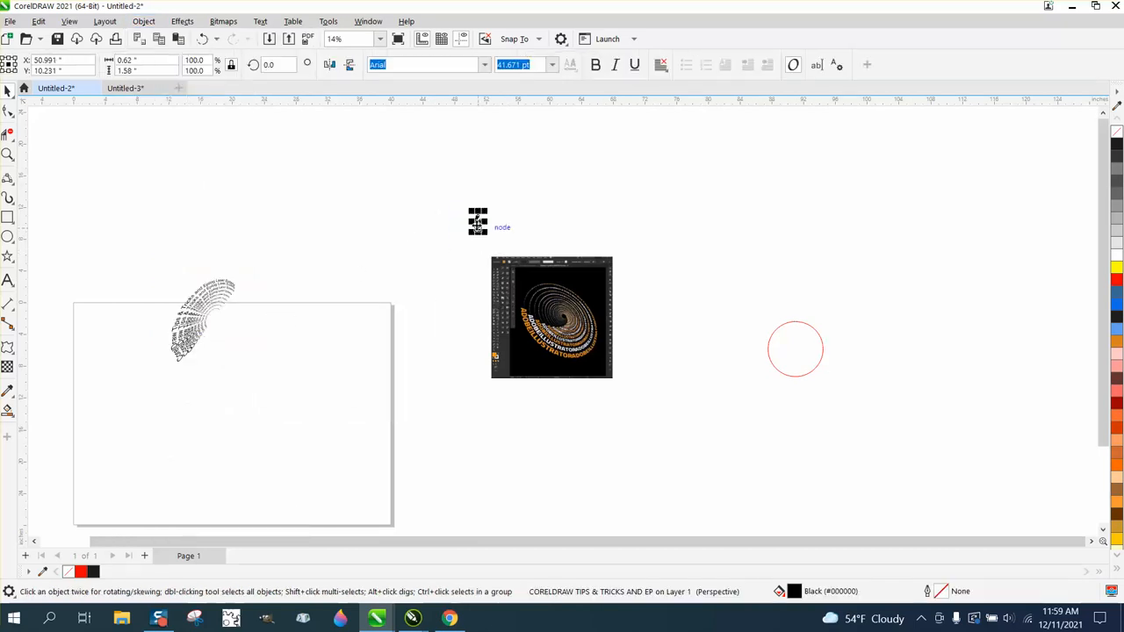
left_click_drag(479, 222, 365, 267)
Enlarge the curved text to about 2.62 by 6.68 inches.
left_click(8, 154)
left_click(8, 90)
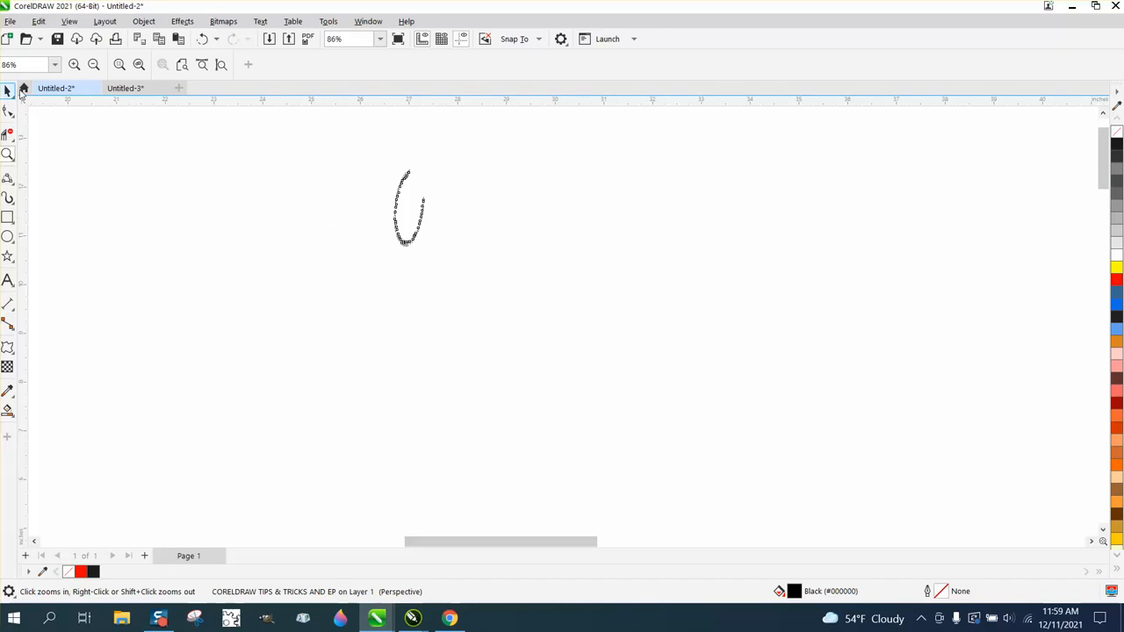
left_click(387, 250)
left_click_drag(429, 252, 746, 500)
scroll(552, 383, "down", 1)
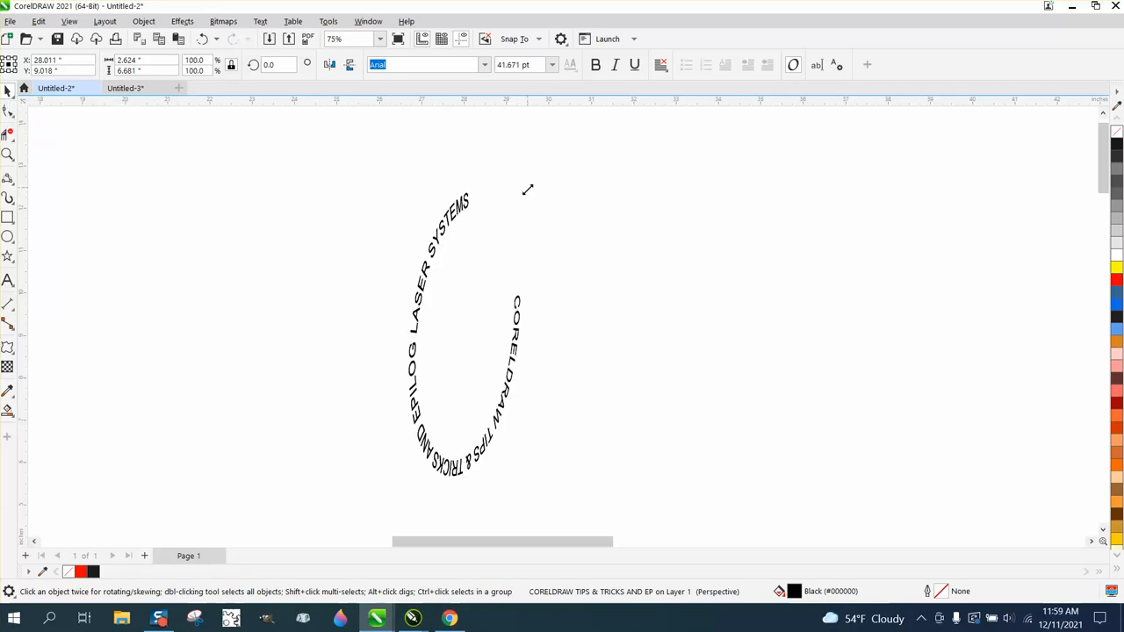
Create a centred inner copy scaled to about 2.17 by 5.54 inches, and repeat the duplication for four more progressively smaller arcs.
left_click_drag(526, 187, 505, 237)
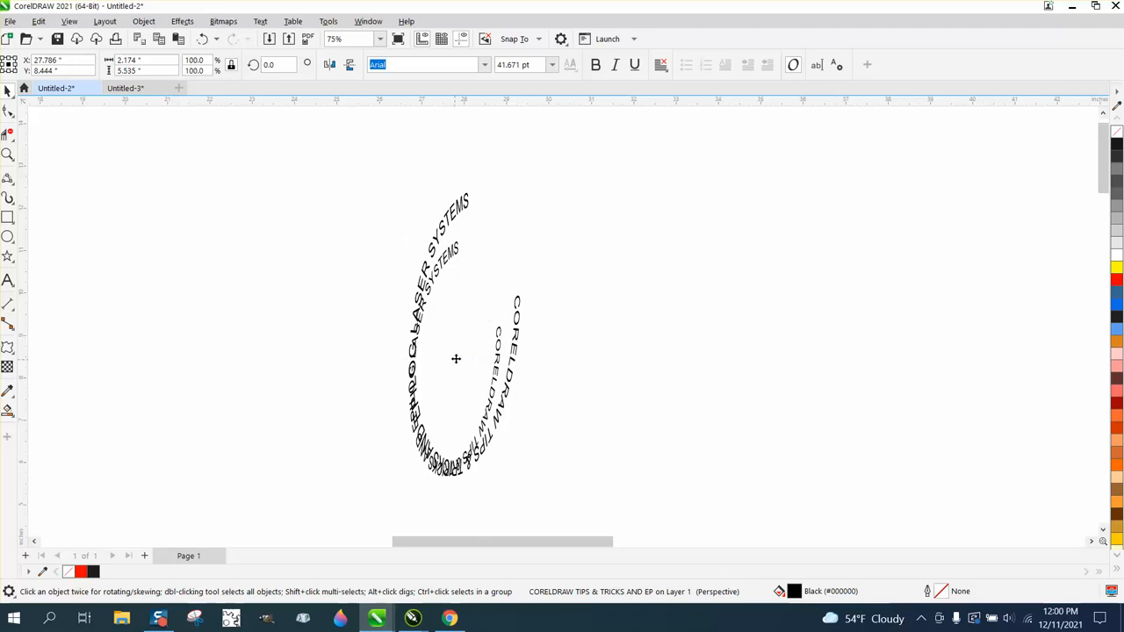
left_click_drag(456, 356, 464, 336)
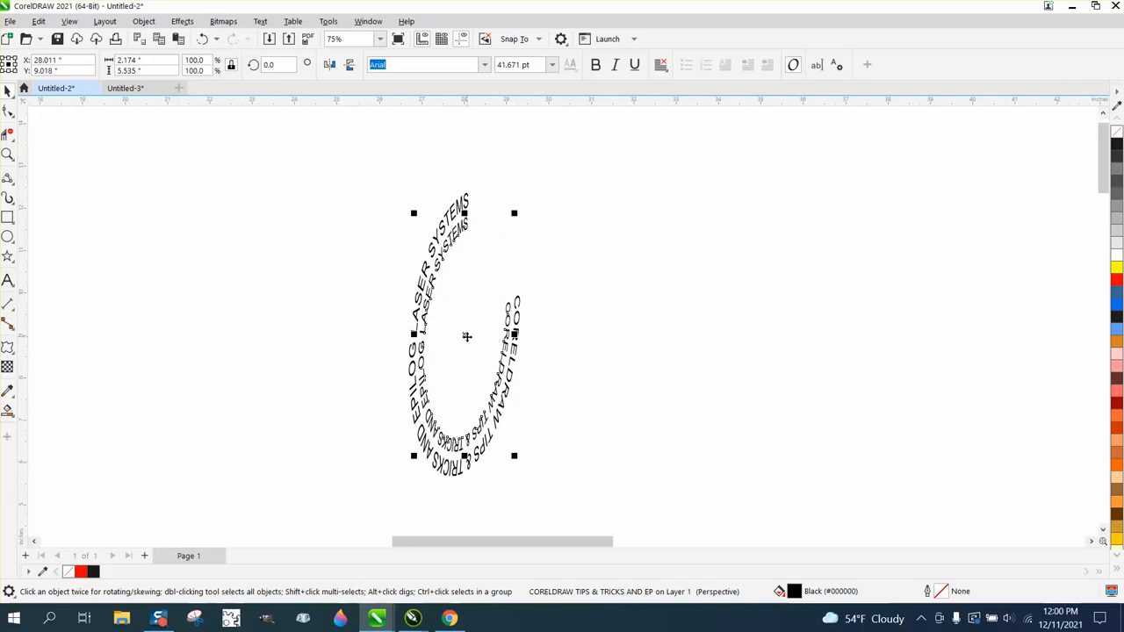
key("ctrl+d")
key("ctrl+d")
key("ctrl+d")
key("ctrl+d")
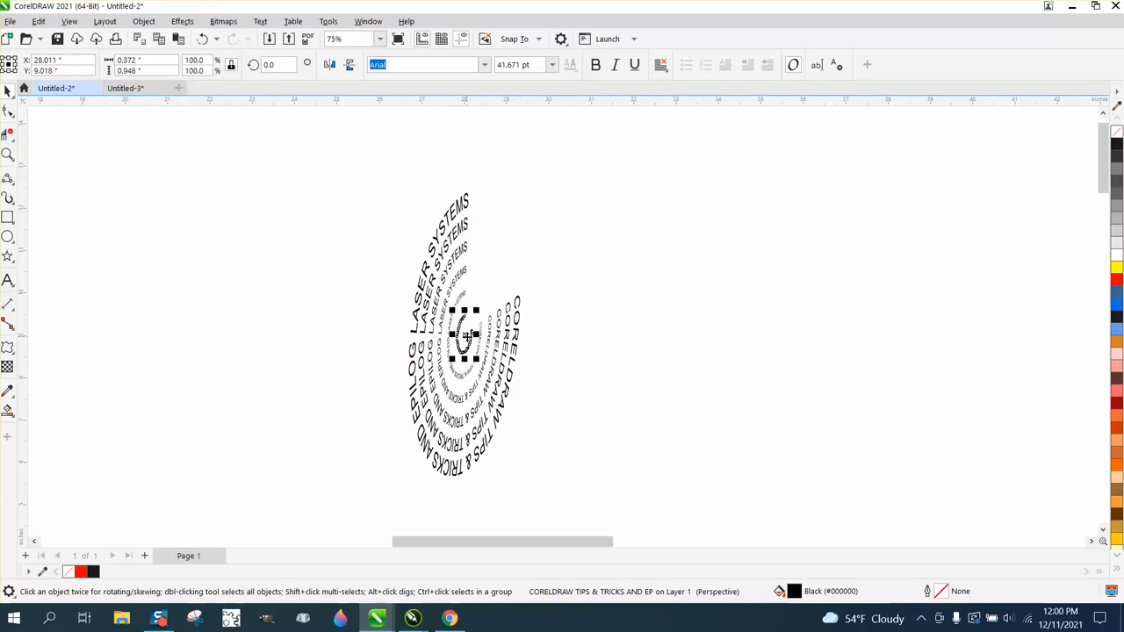
Enlarge the innermost text arc to about 0.50 by 1.28 inches.
left_click(7, 153)
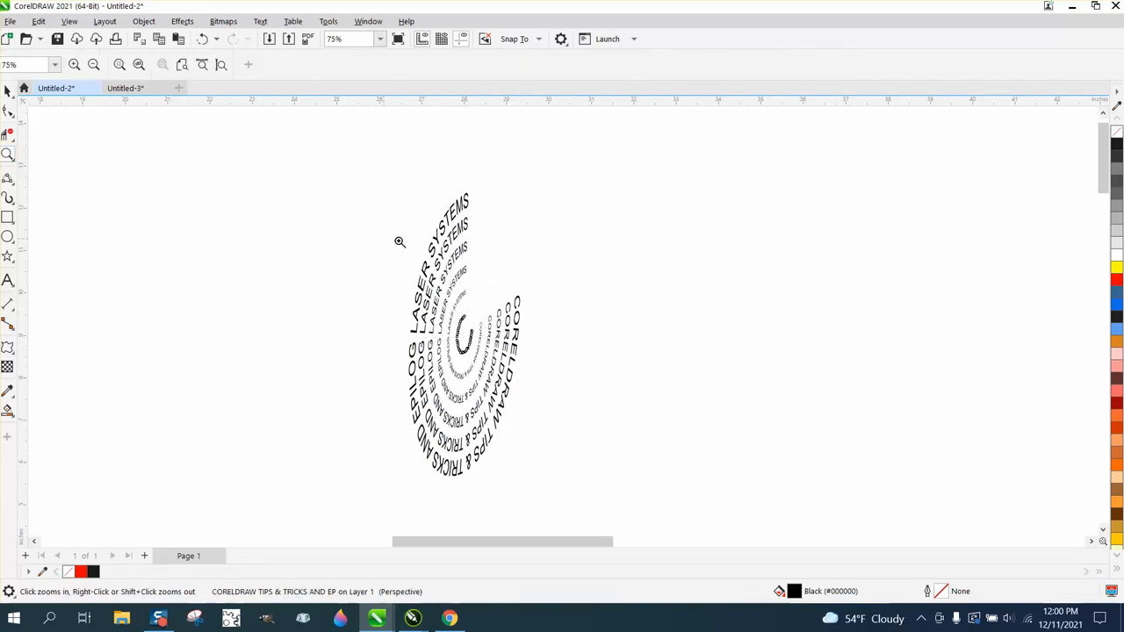
left_click_drag(392, 230, 654, 491)
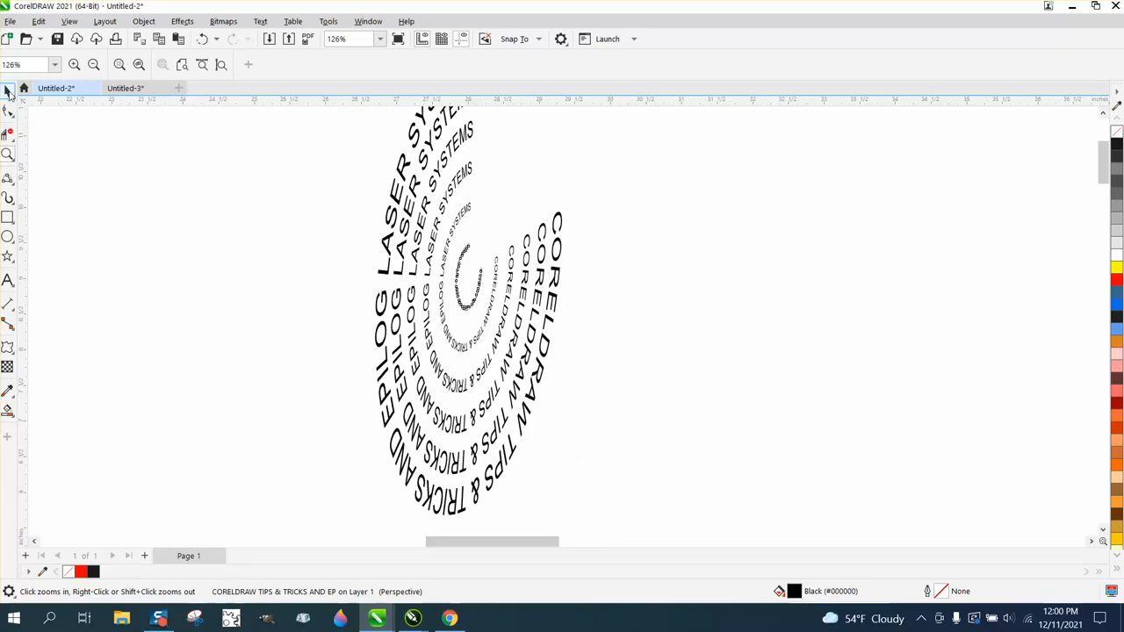
left_click(7, 90)
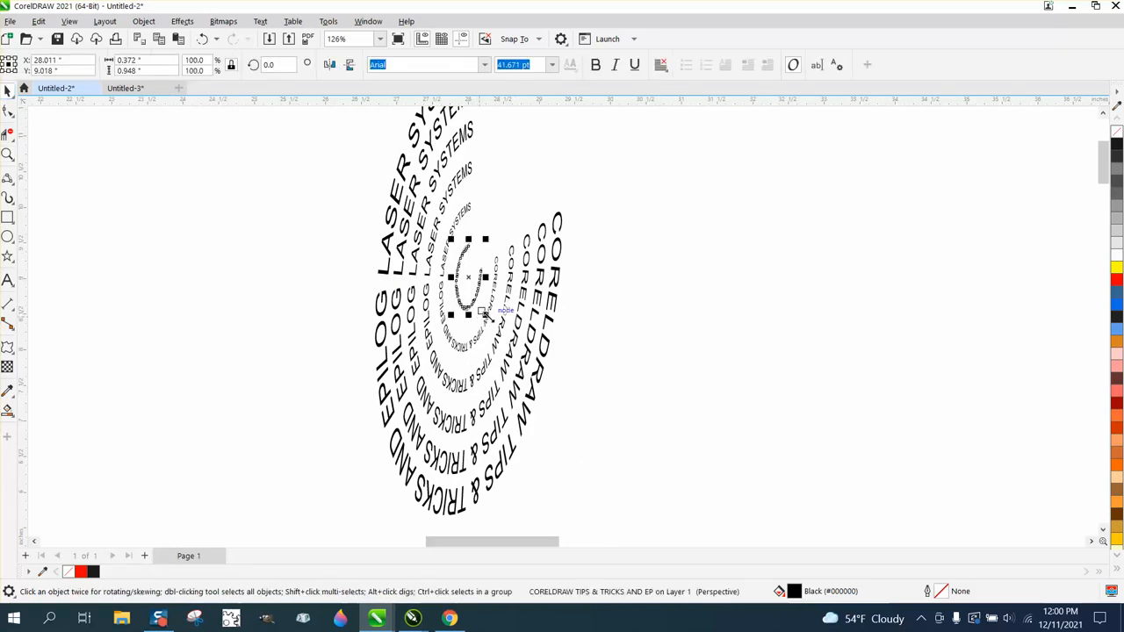
left_click_drag(453, 311, 468, 321)
left_click(645, 281)
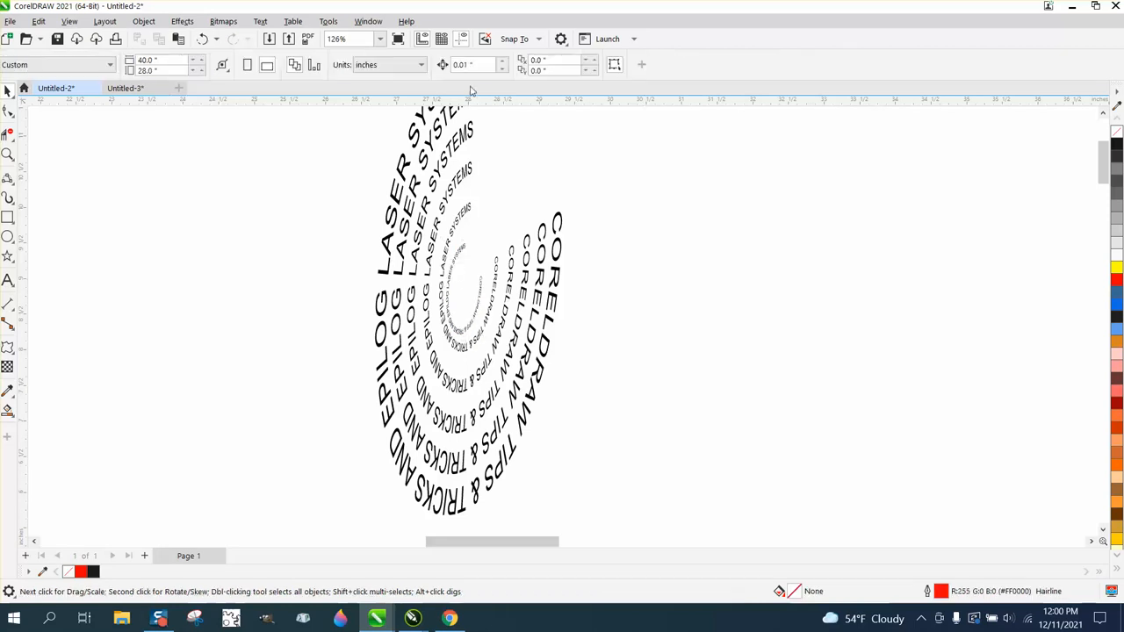
left_click(481, 282)
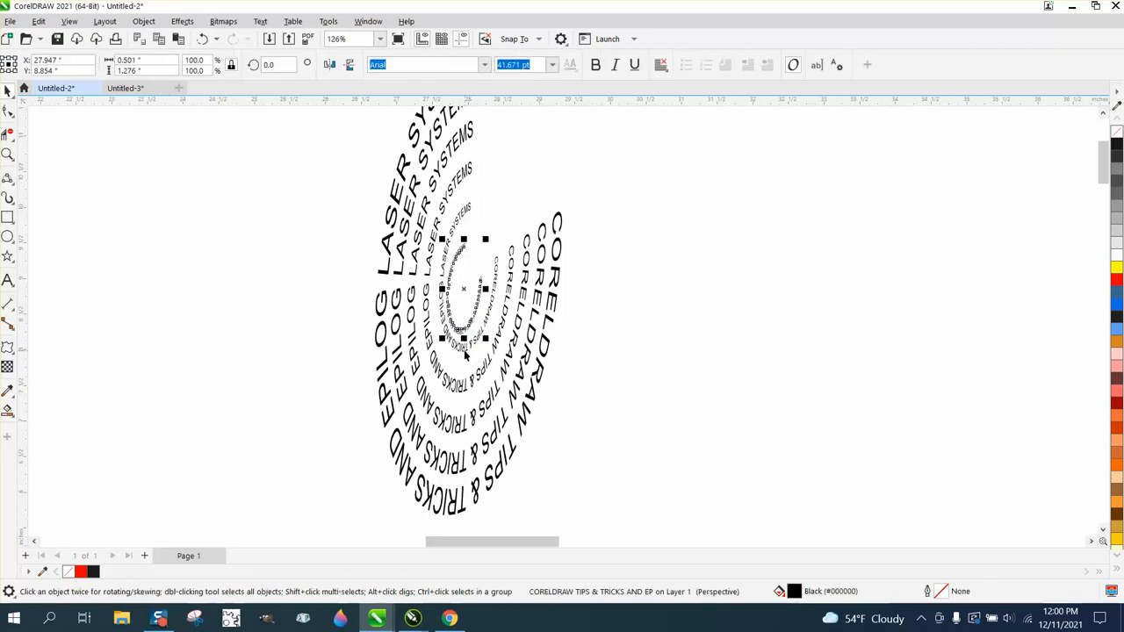
Enlarge the third arc from the centre to about 1.32 by 3.36 inches and the second to about 0.95 by 2.41 inches.
left_click(461, 381)
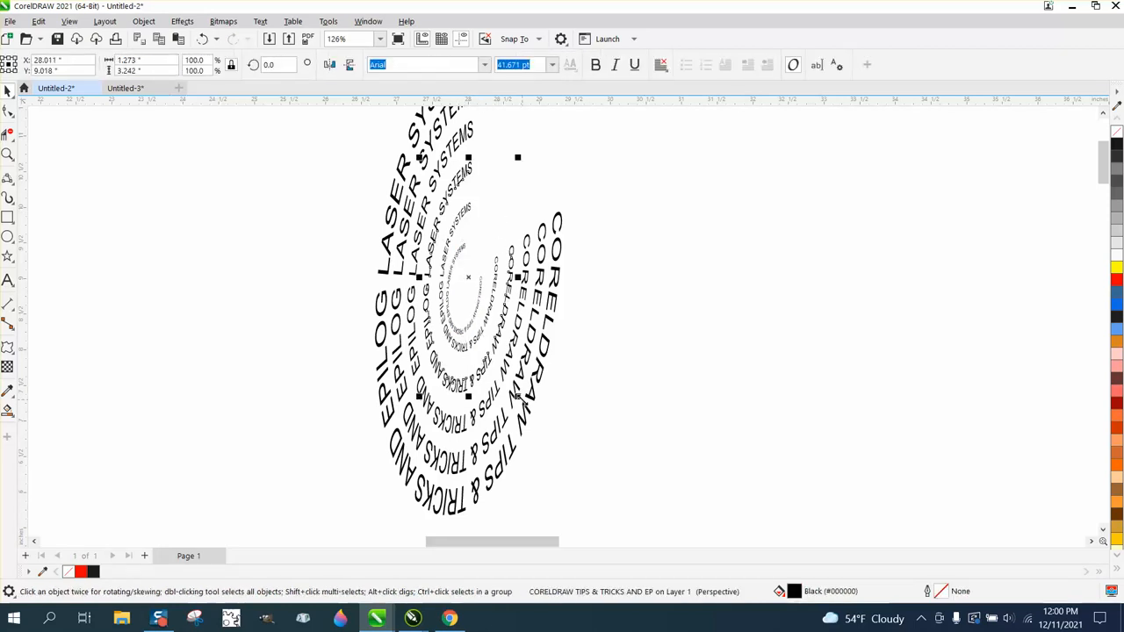
left_click(498, 378)
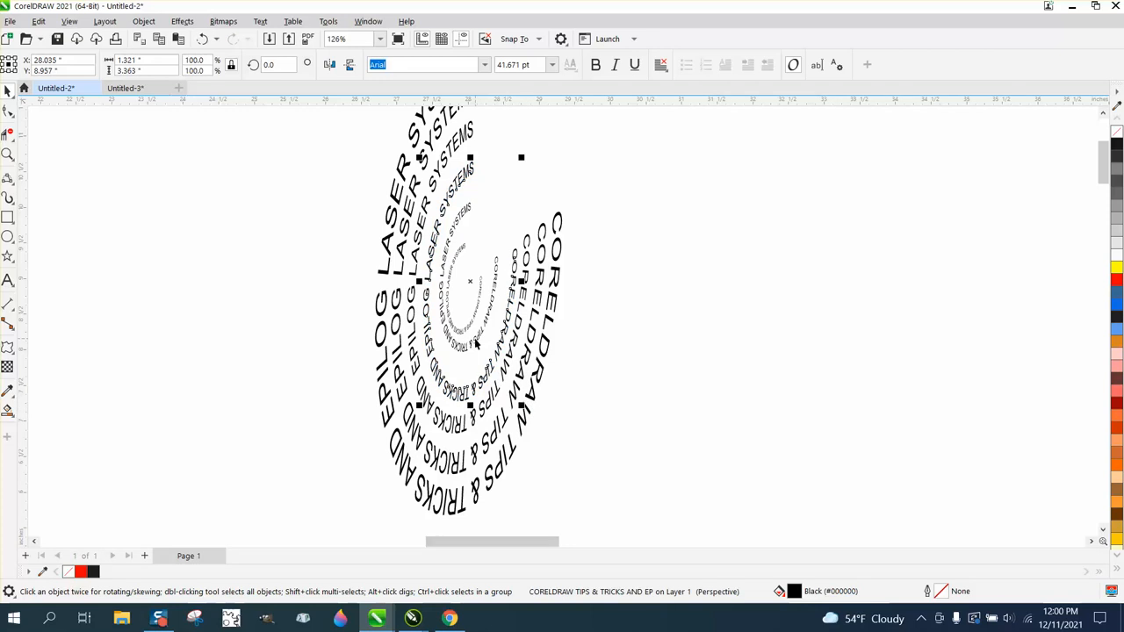
left_click(475, 340)
left_click_drag(502, 356, 513, 380)
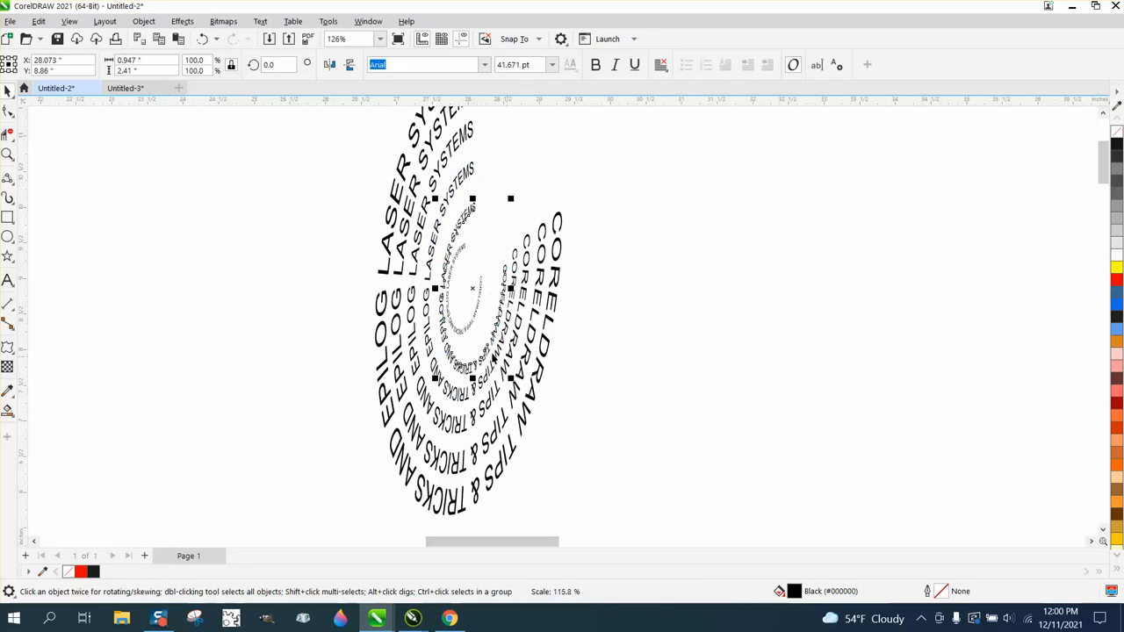
Enlarge the innermost arc to about 0.61 by 1.55 inches and nudge it slightly right inside its neighbour.
left_click(470, 328)
left_click_drag(487, 337, 492, 347)
key("Right")
key("Right")
key("Right")
key("Right")
key("Right")
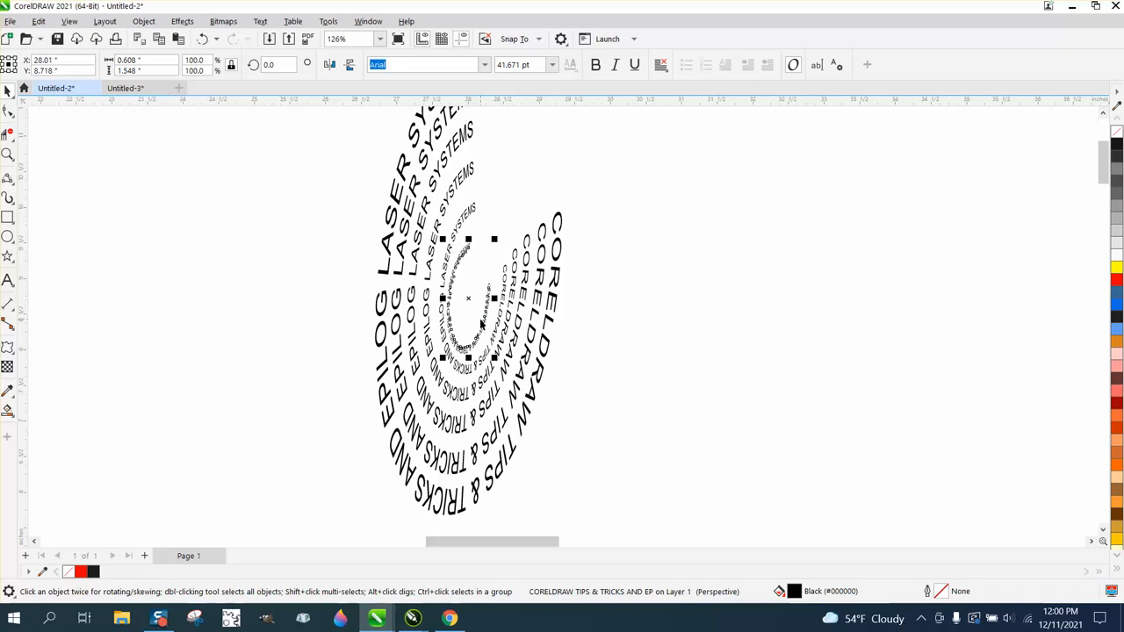
Examine the spiral in the reference image and compare its nesting with the new set of text arcs.
scroll(481, 325, "down", 3)
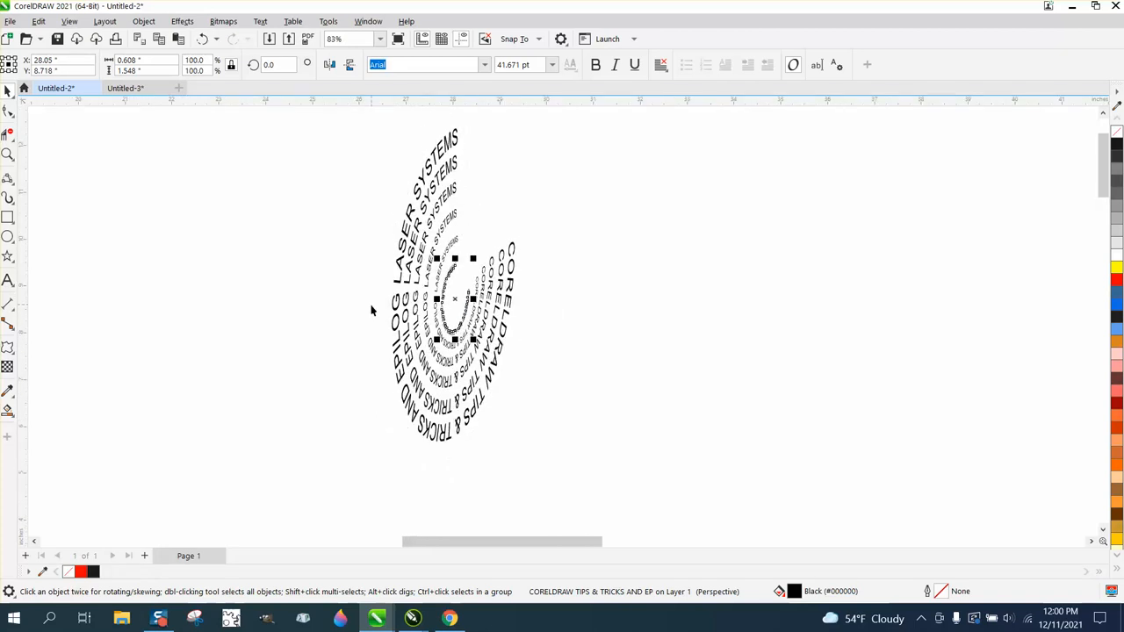
scroll(371, 309, "down", 4)
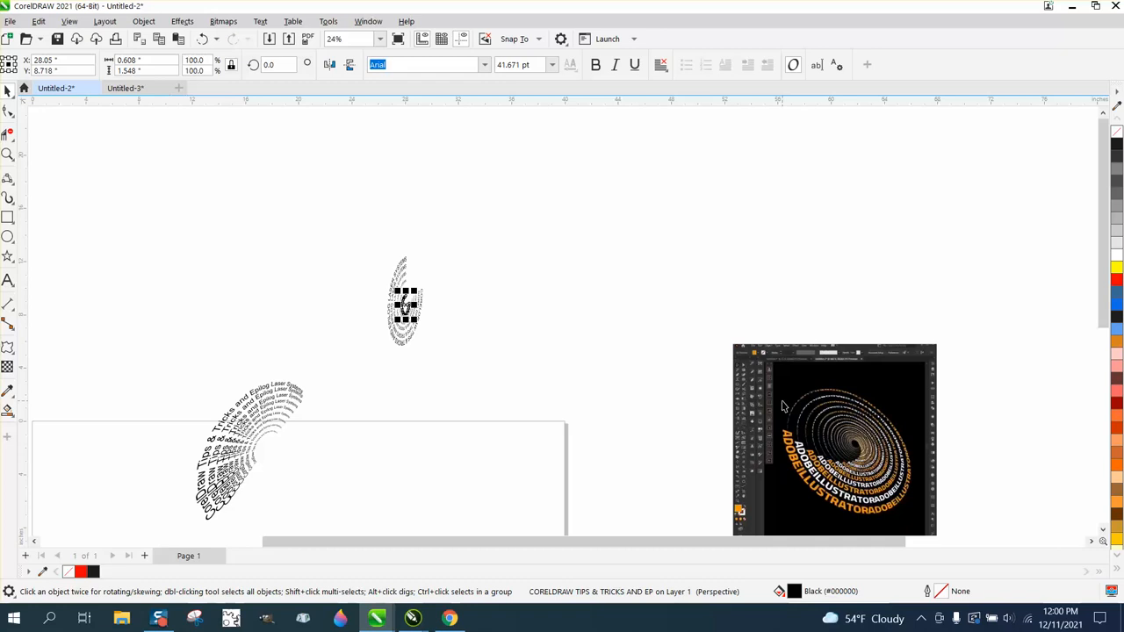
left_click_drag(771, 389, 933, 494)
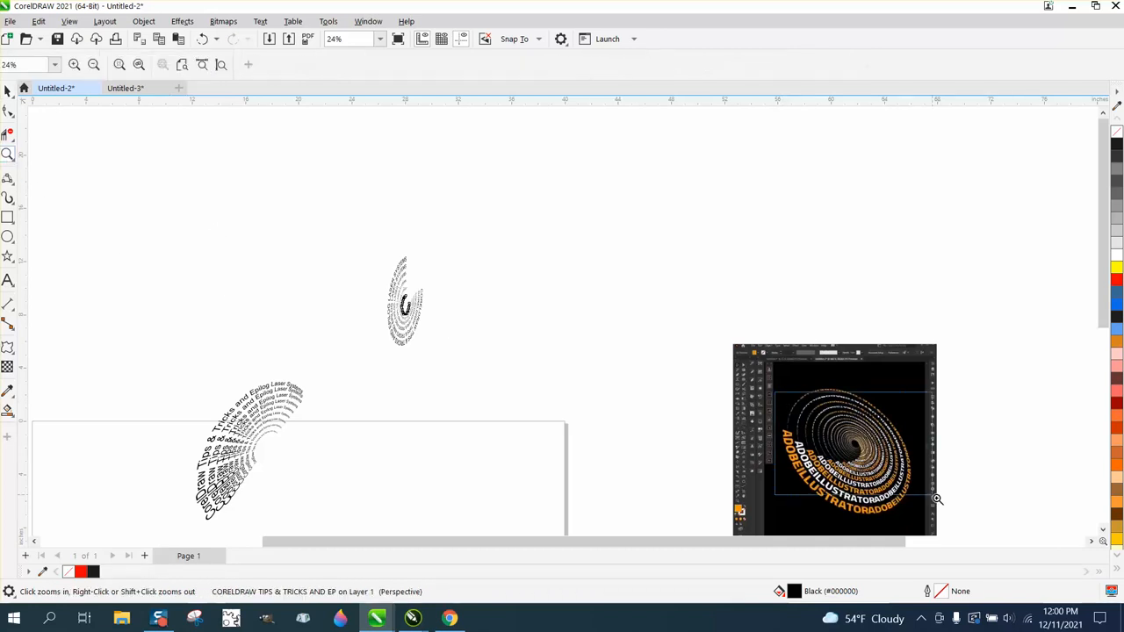
scroll(544, 372, "down", 5)
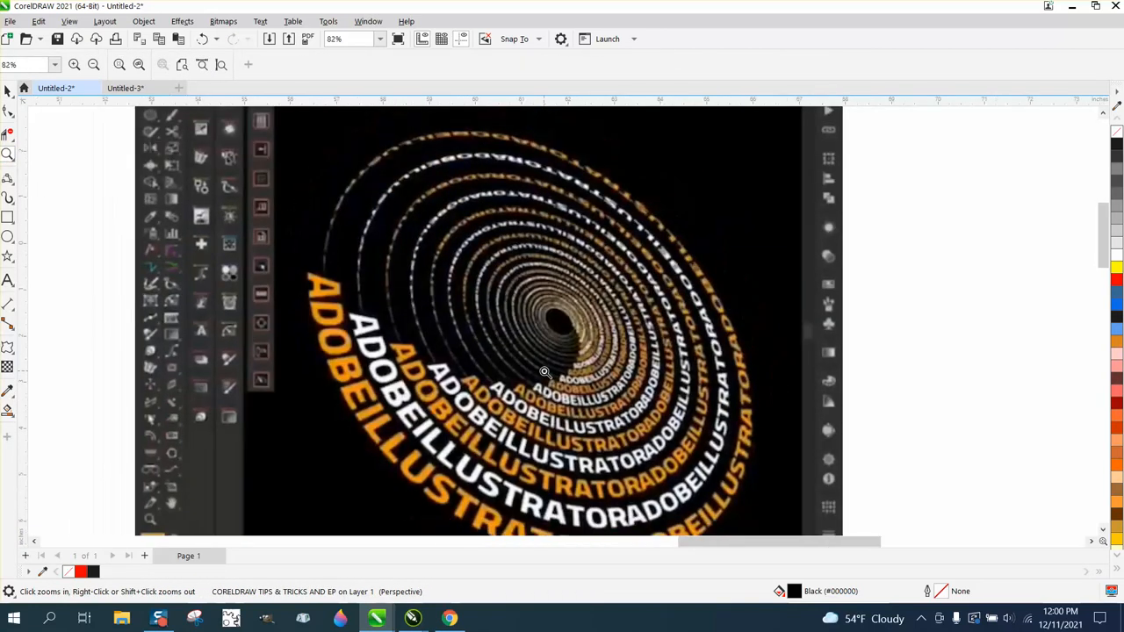
left_click_drag(130, 186, 335, 323)
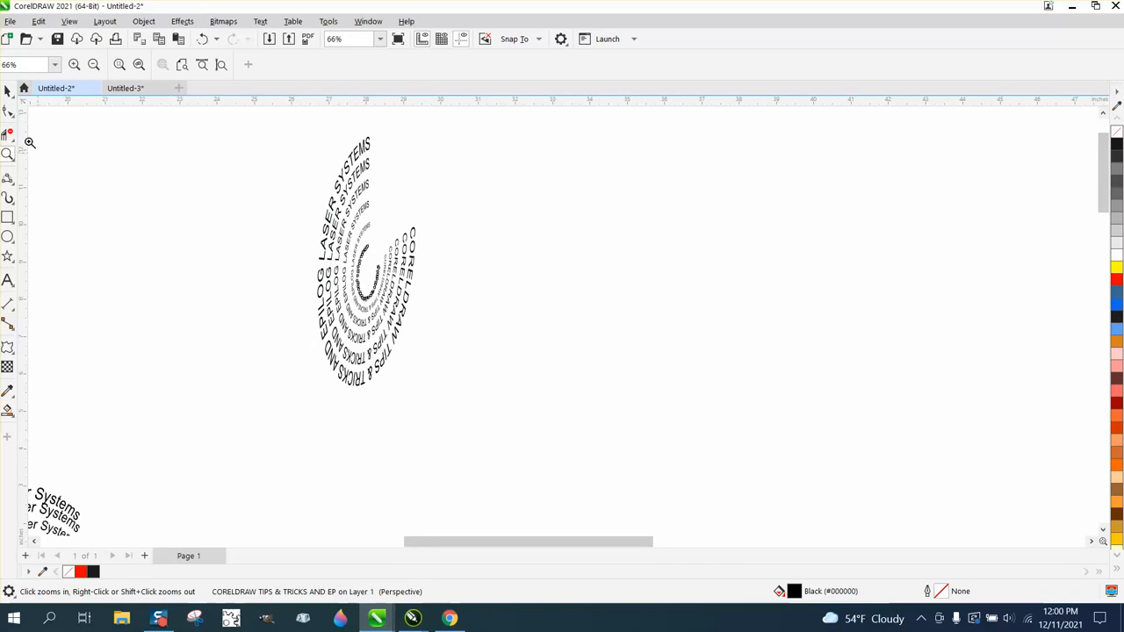
left_click(7, 91)
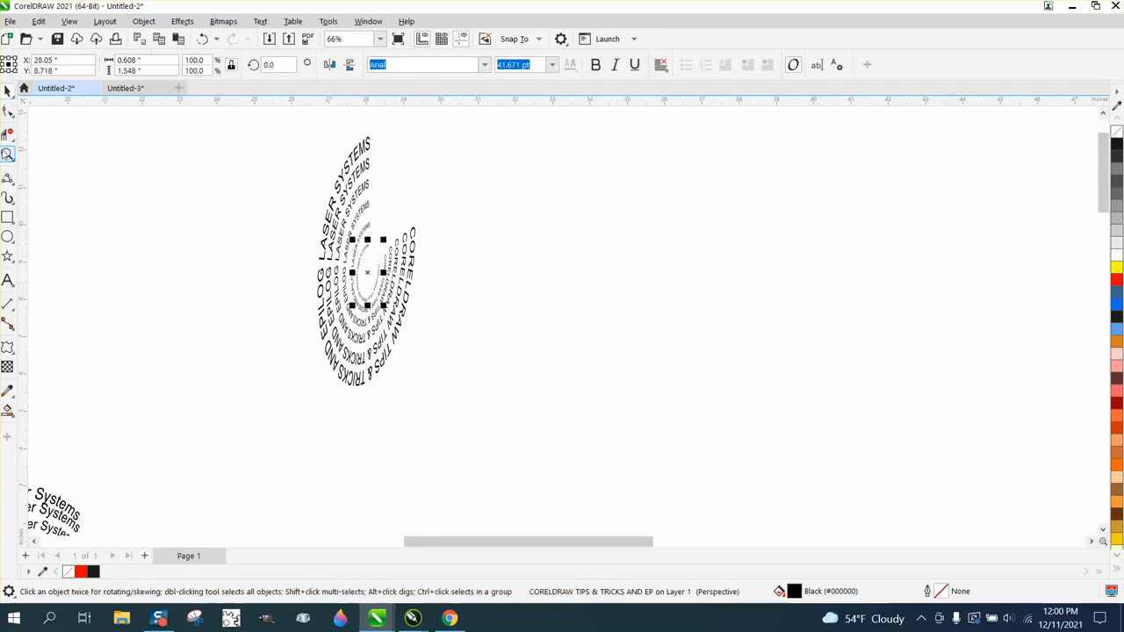
left_click(7, 154)
left_click_drag(267, 130, 679, 457)
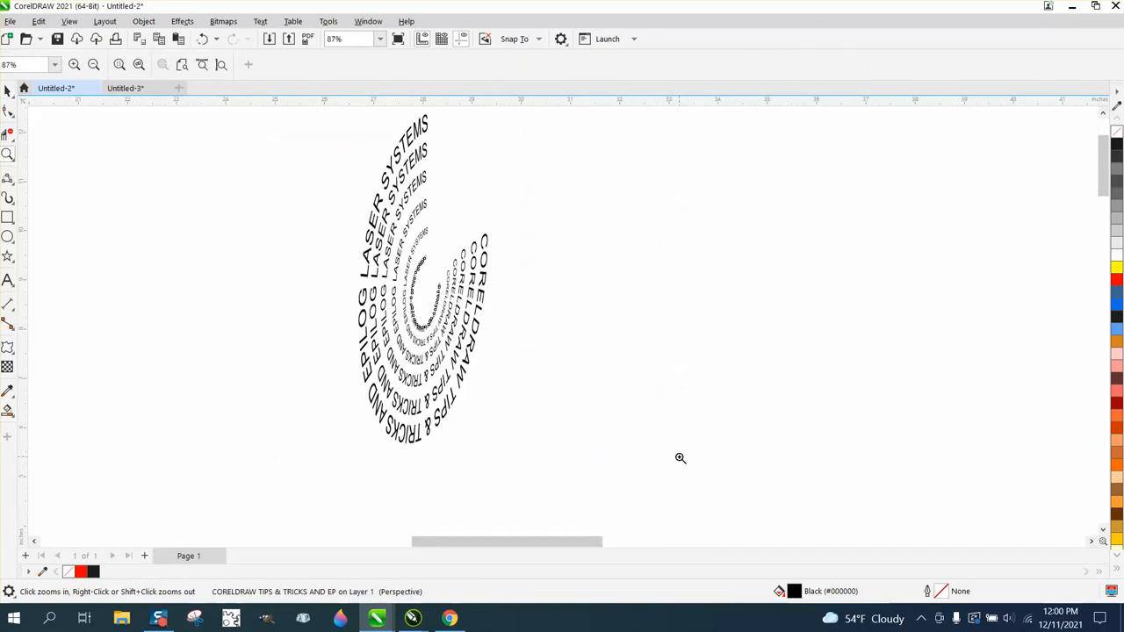